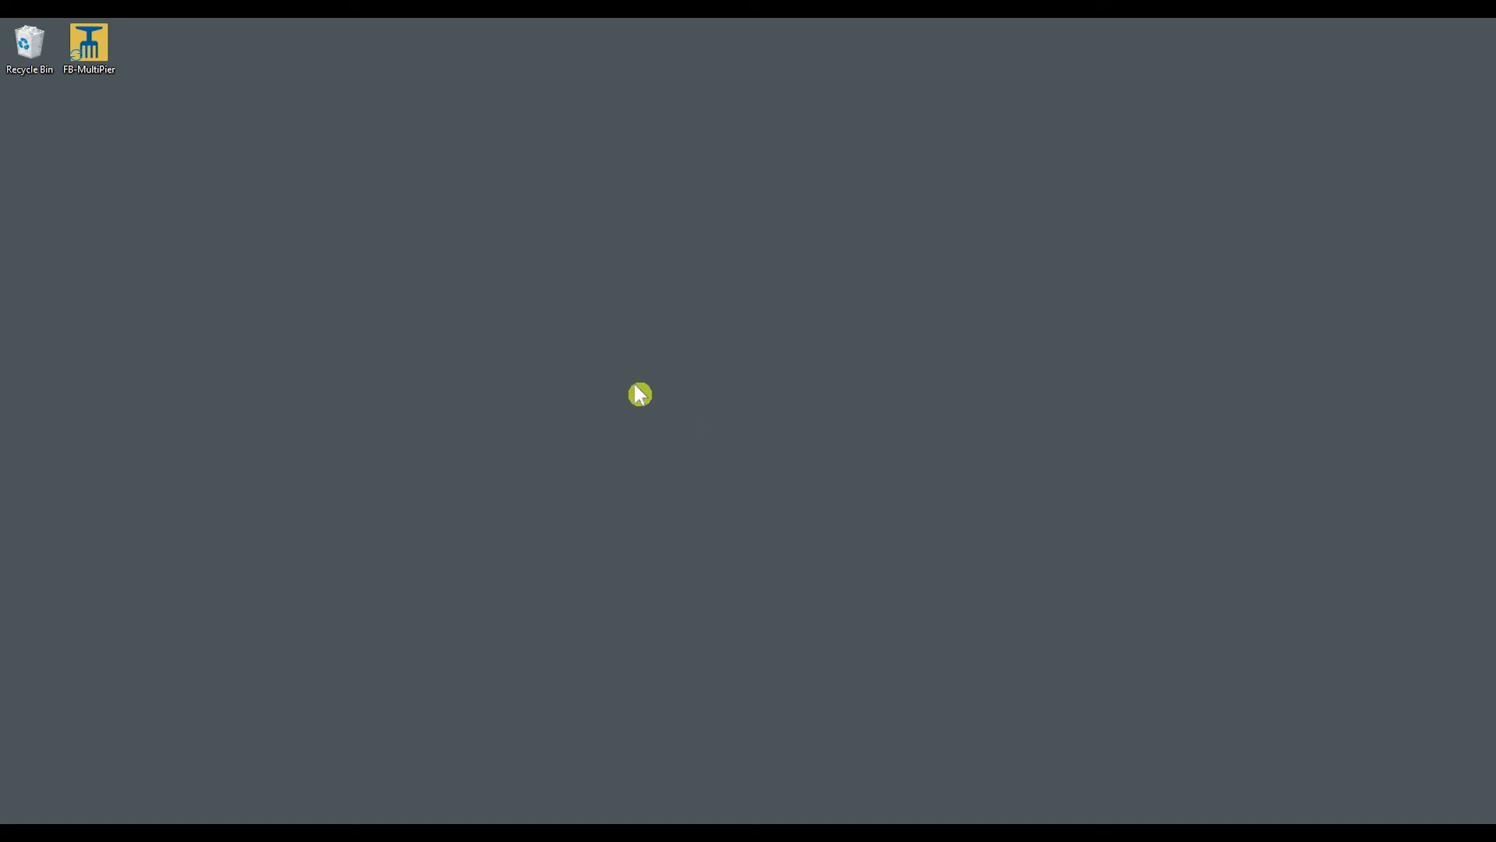
Launch FB-MultiPier and open the input file Model1.in from the Models folder
{"action": "double_click", "coordinate": [89, 47]}
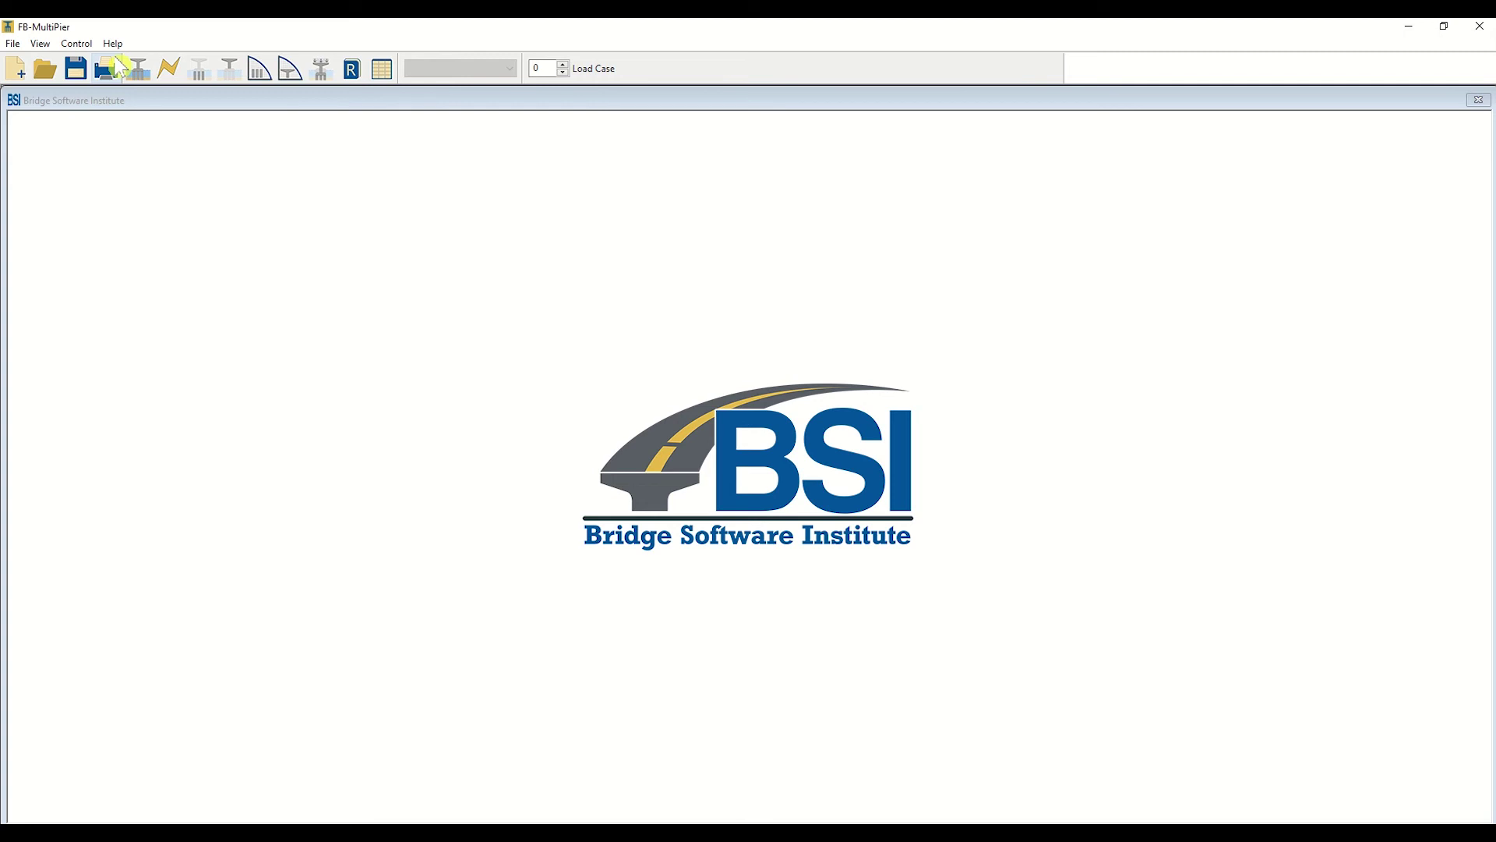
{"action": "left_click", "coordinate": [47, 71]}
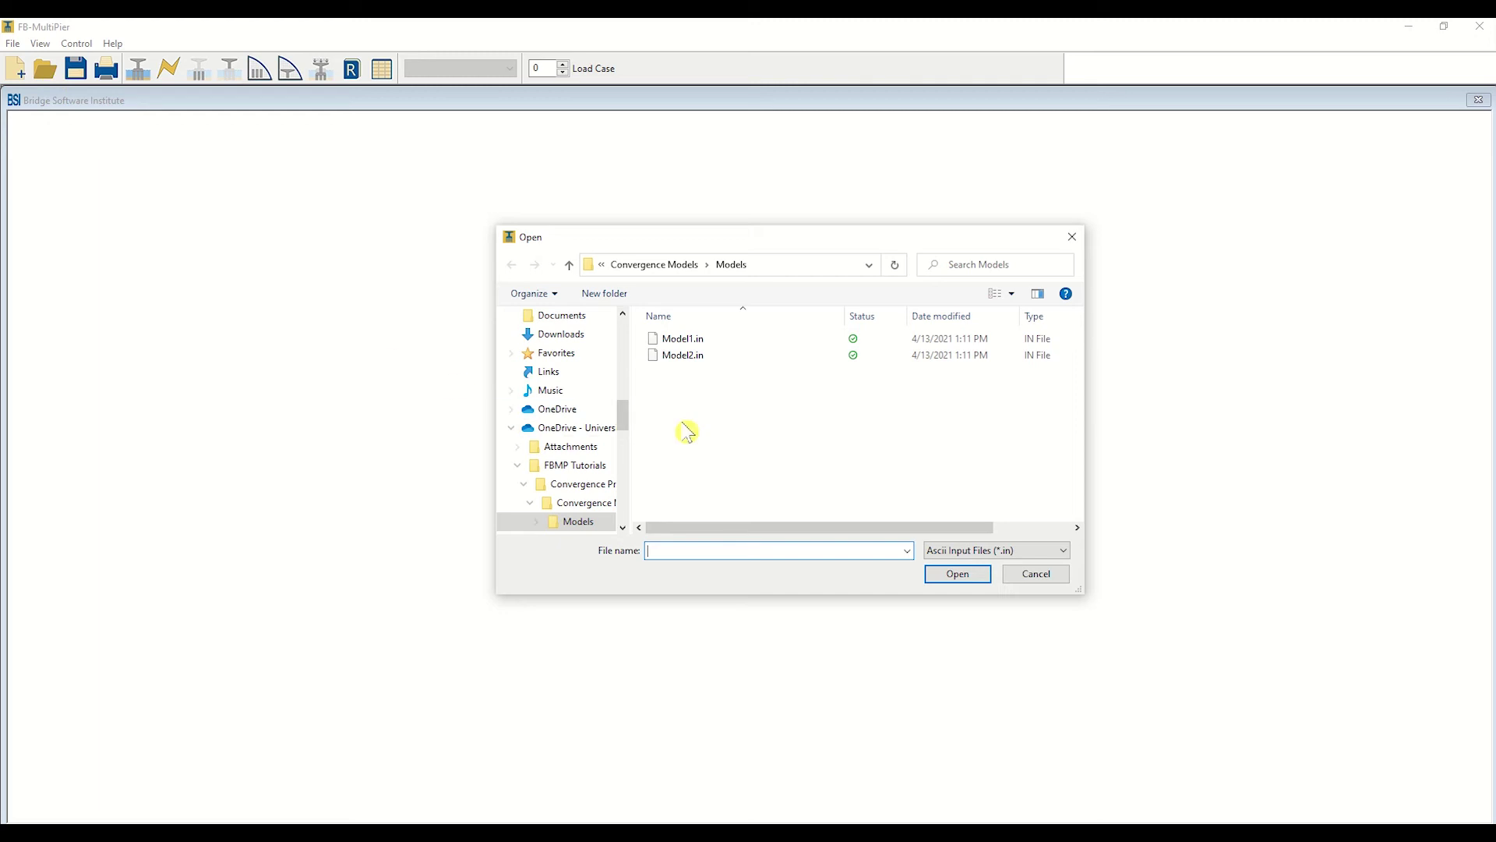
{"action": "left_click", "coordinate": [735, 339]}
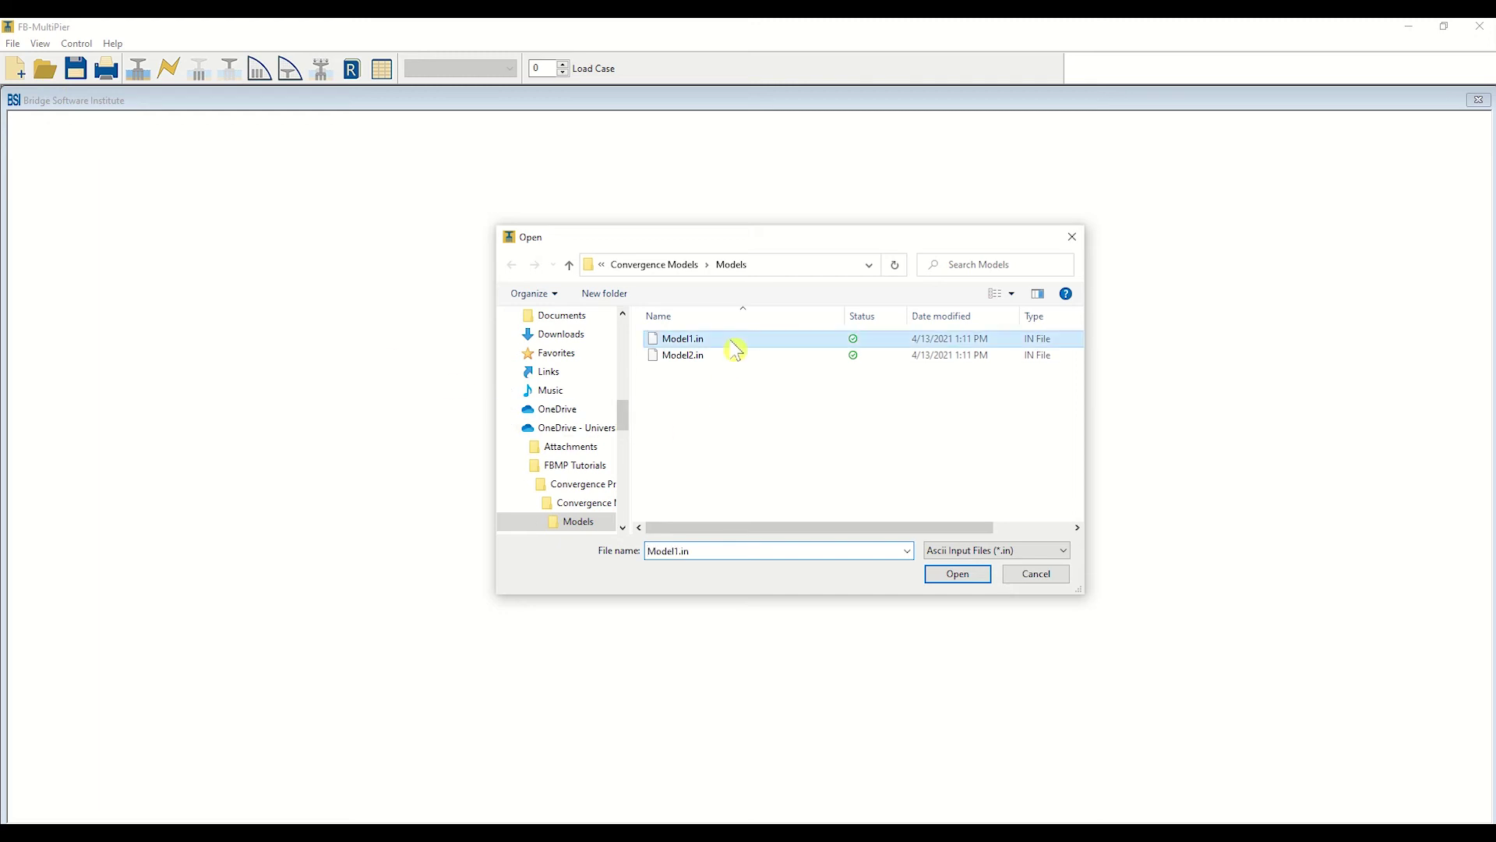
{"action": "left_click", "coordinate": [945, 578]}
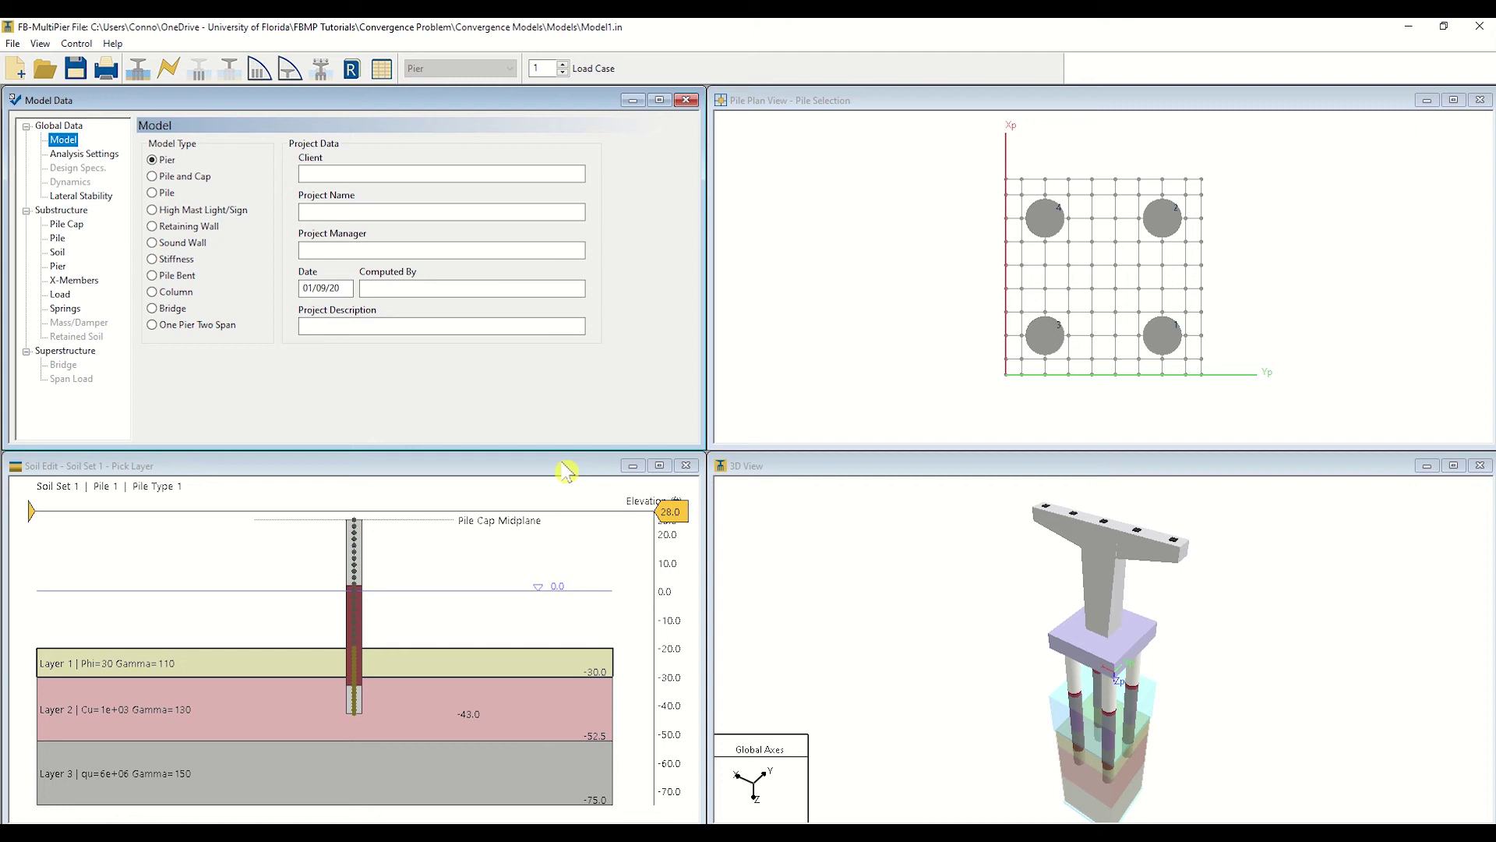
Check the analysis settings and the horizontal load on the pile cap at node 53, and run the static analysis
{"action": "left_click", "coordinate": [60, 159]}
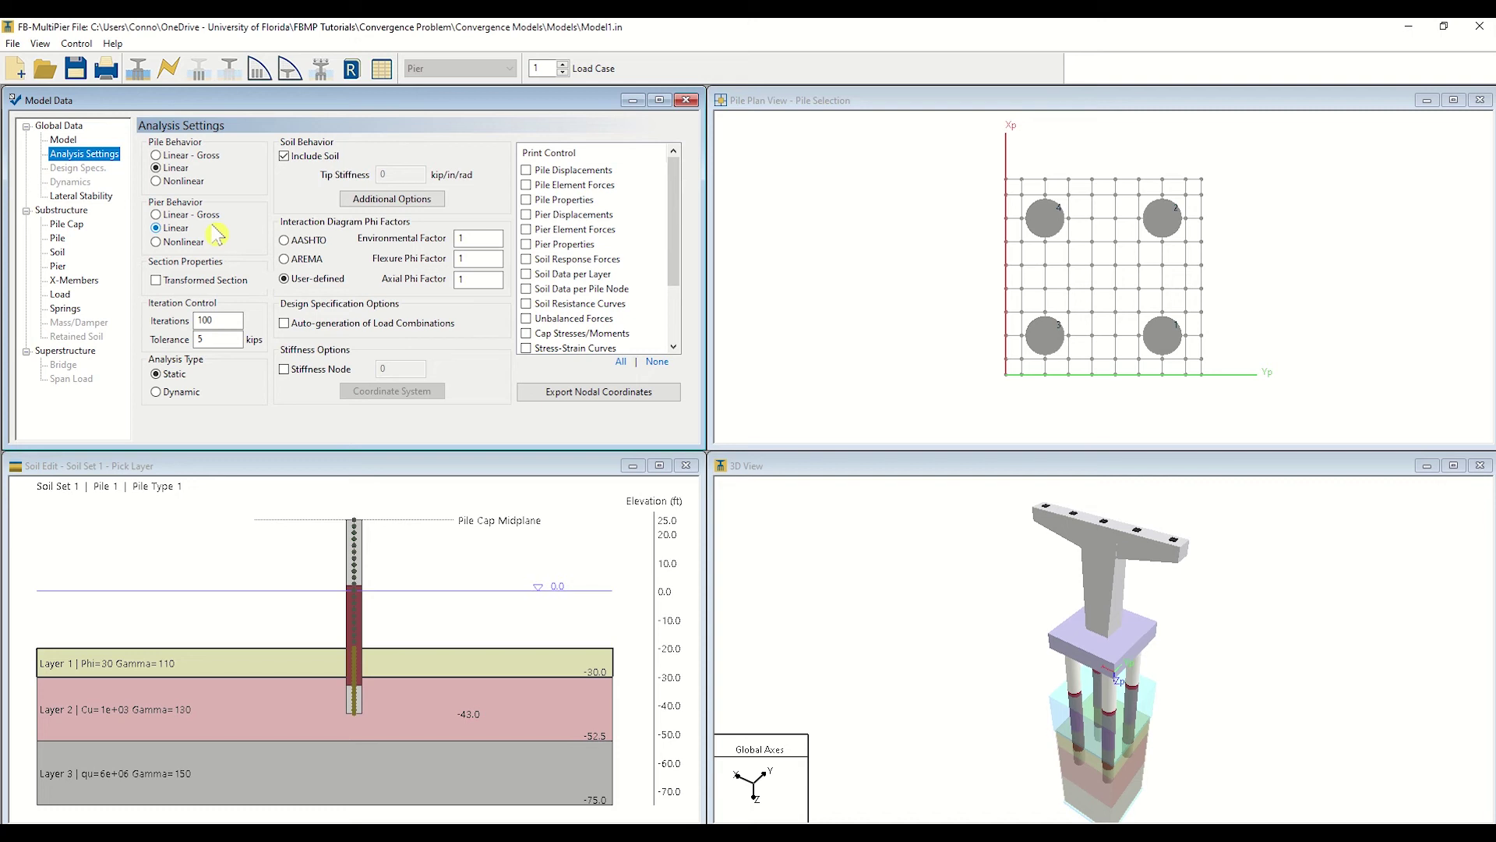
{"action": "left_click", "coordinate": [60, 295]}
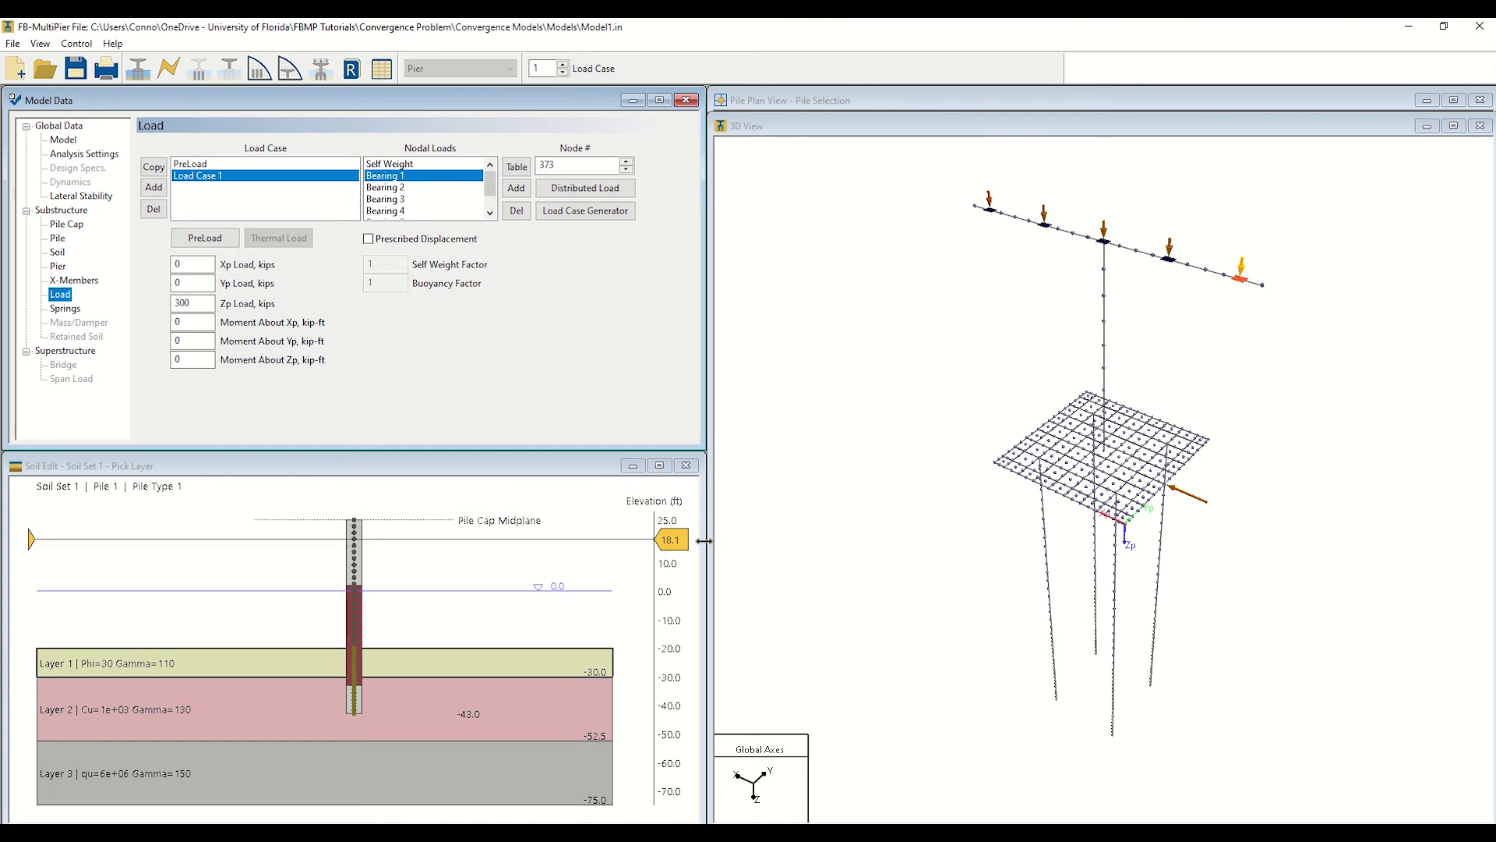
{"action": "left_click", "coordinate": [1169, 493]}
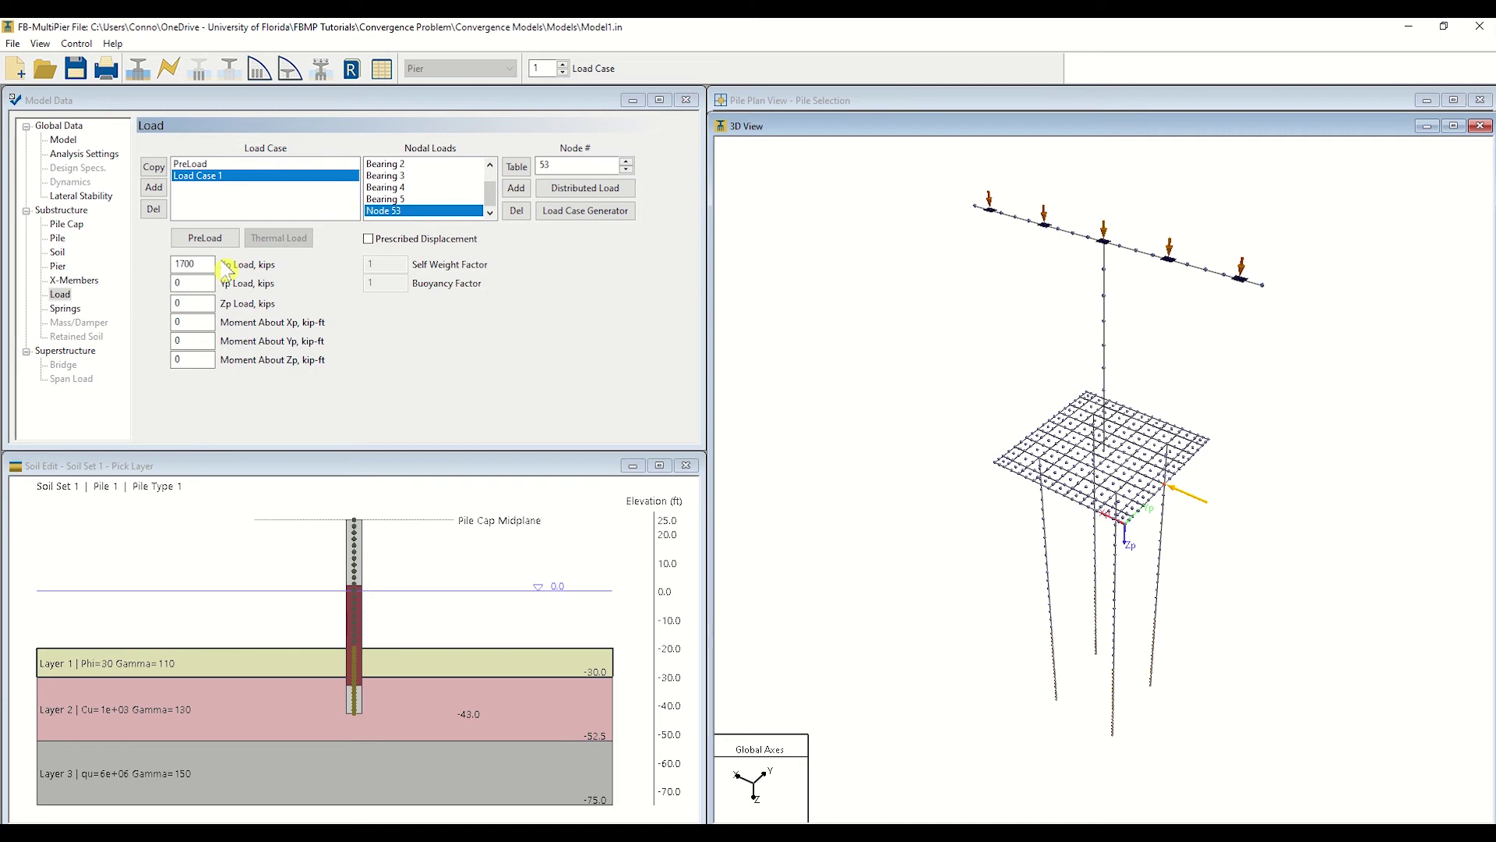
{"action": "left_click", "coordinate": [170, 72]}
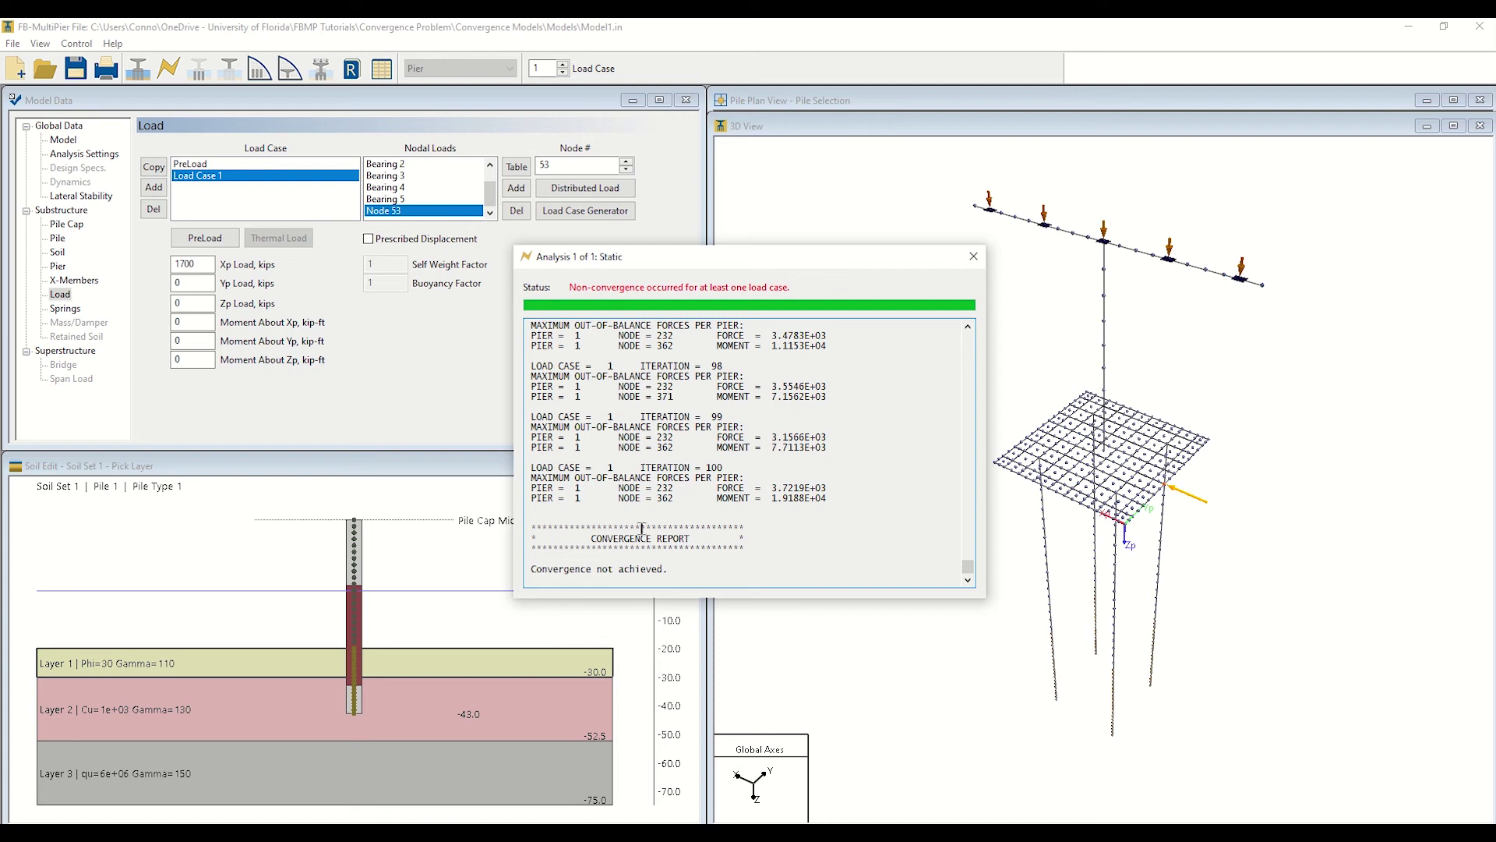
{"action": "left_click", "coordinate": [973, 258]}
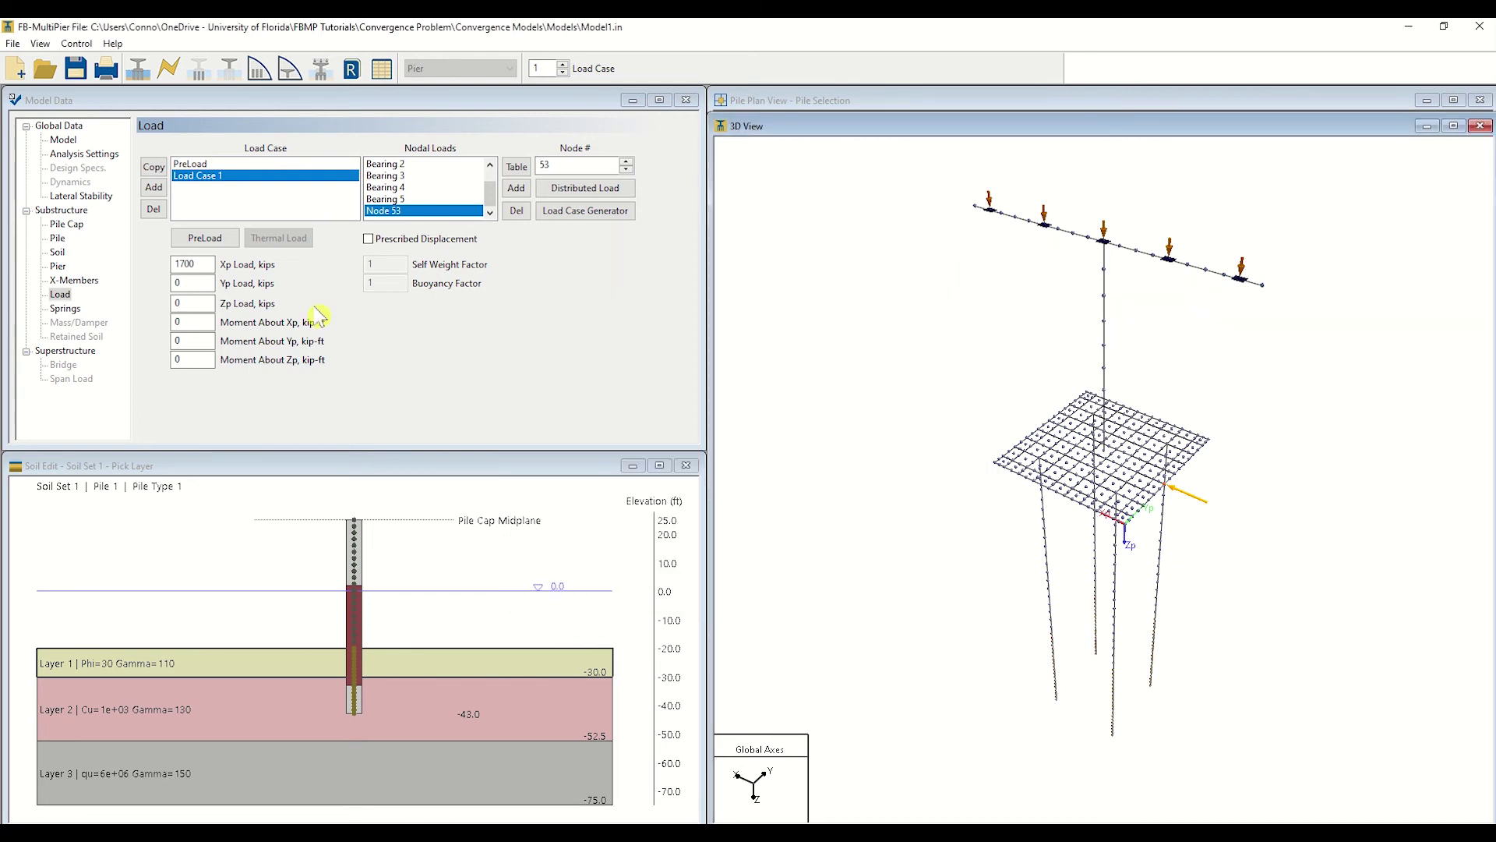
Review the segments of pile type 1 and set the length of the lowest segment to 40 ft
{"action": "left_click", "coordinate": [57, 239]}
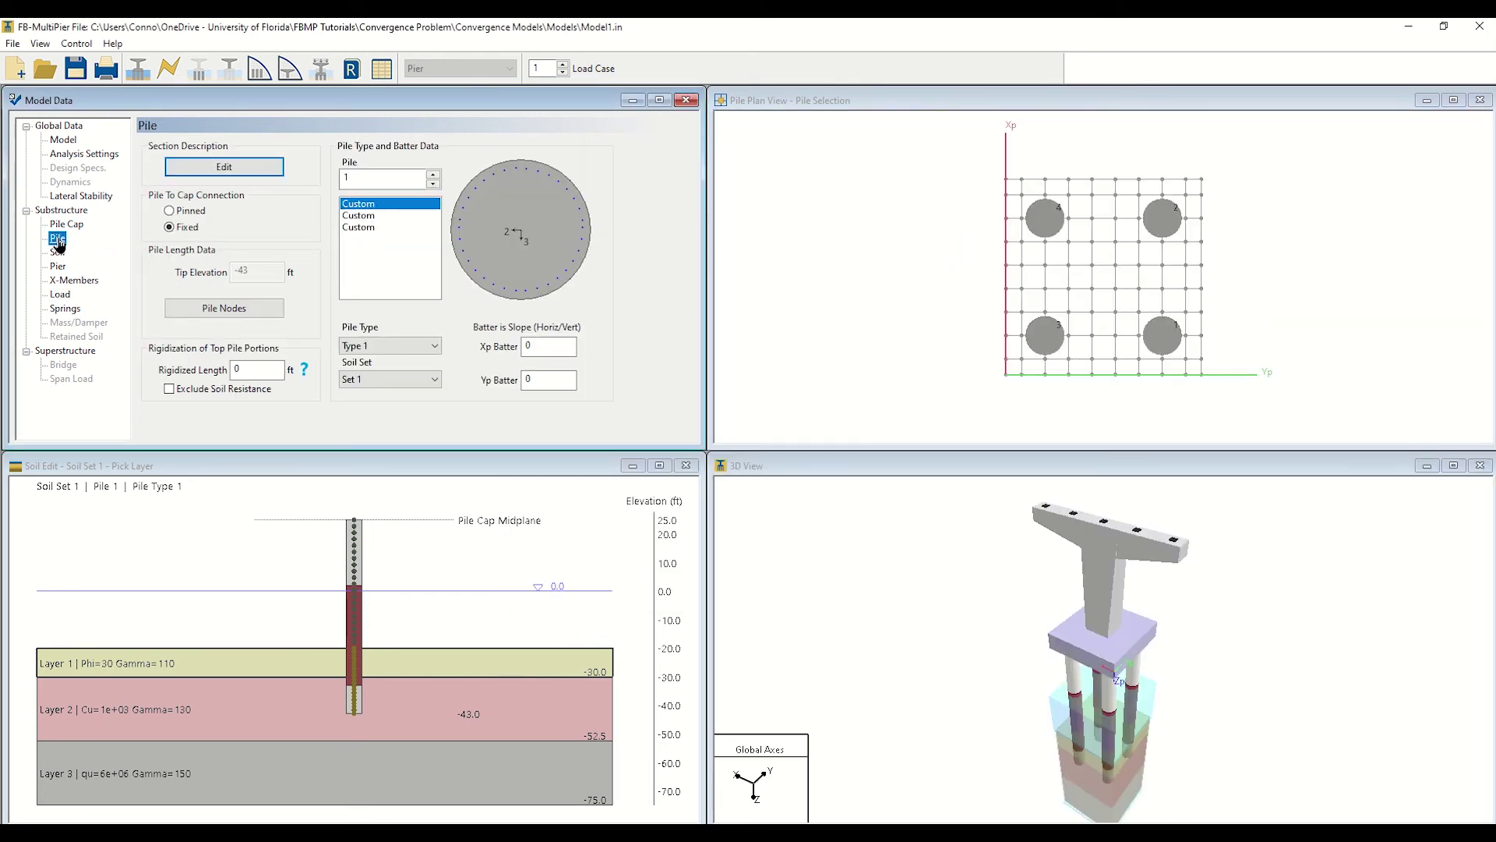
{"action": "left_click", "coordinate": [223, 167]}
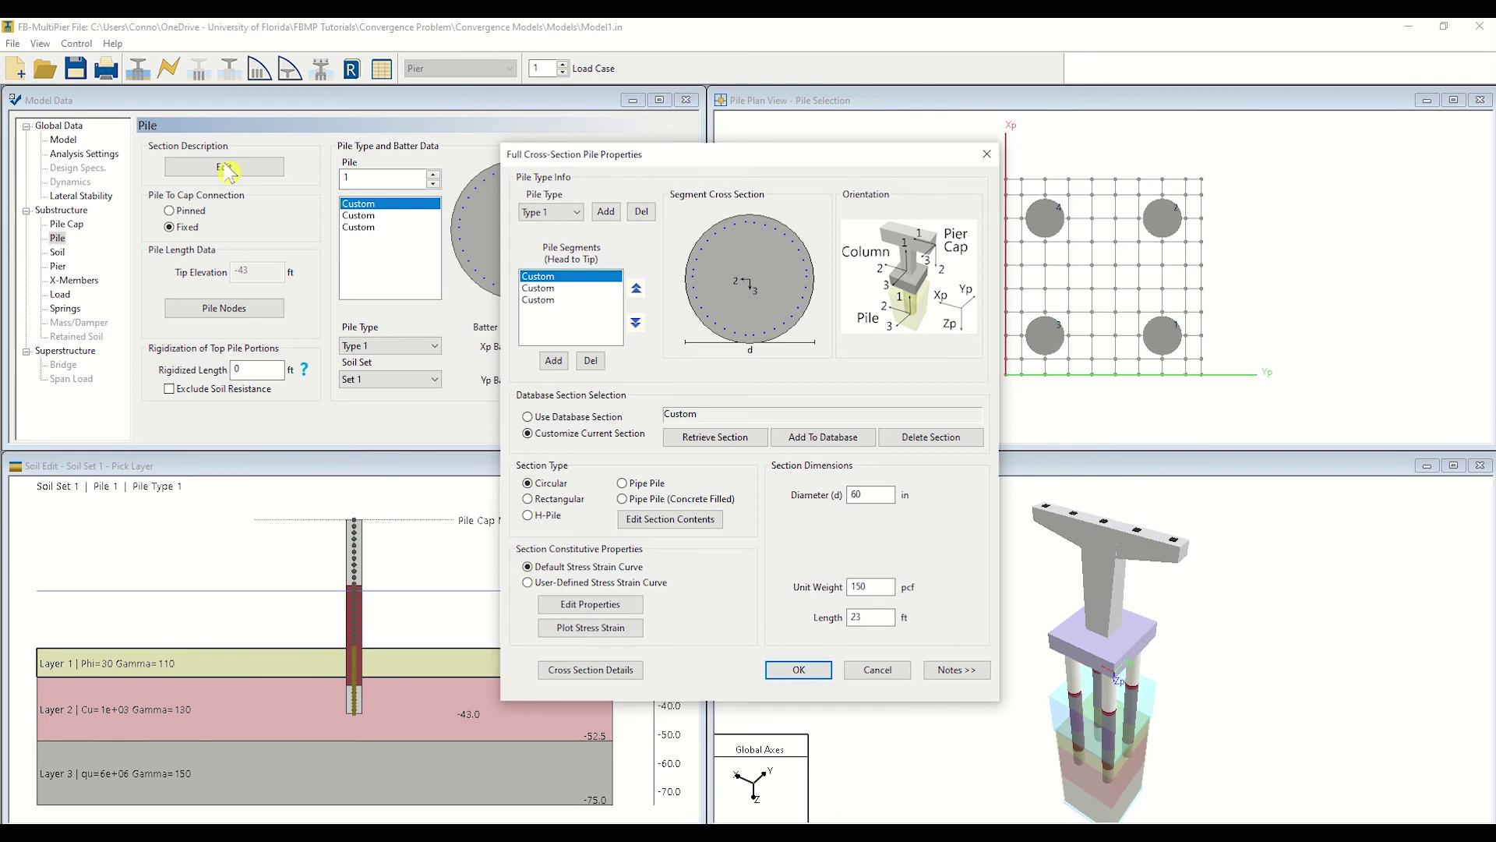
{"action": "left_click", "coordinate": [548, 290]}
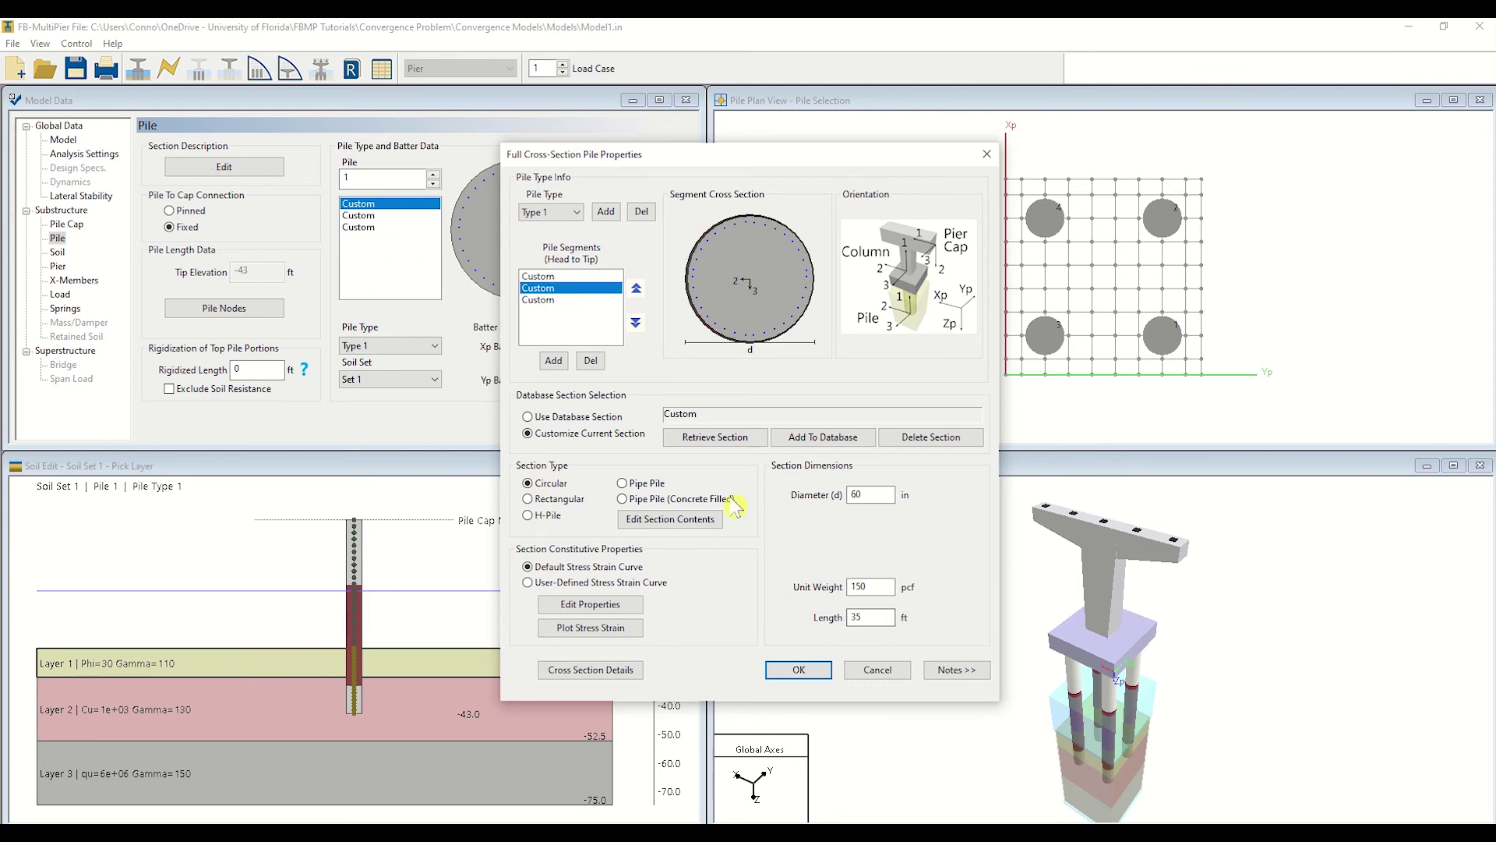
{"action": "left_click", "coordinate": [558, 302]}
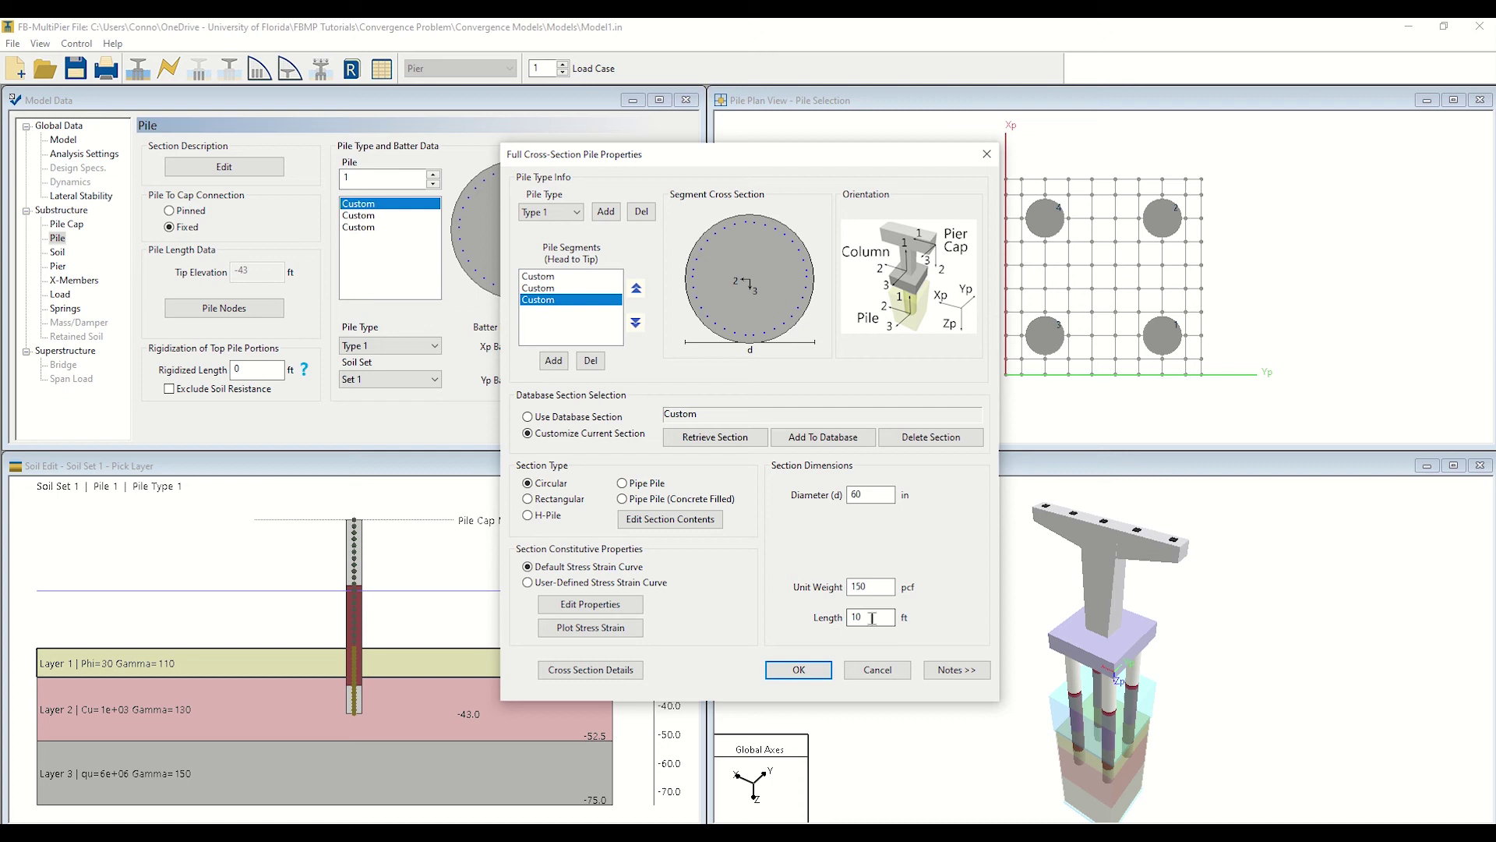
{"action": "left_click_drag", "start_coordinate": [872, 617], "coordinate": [840, 613]}
{"action": "type", "text": "40"}
{"action": "left_click", "coordinate": [799, 670]}
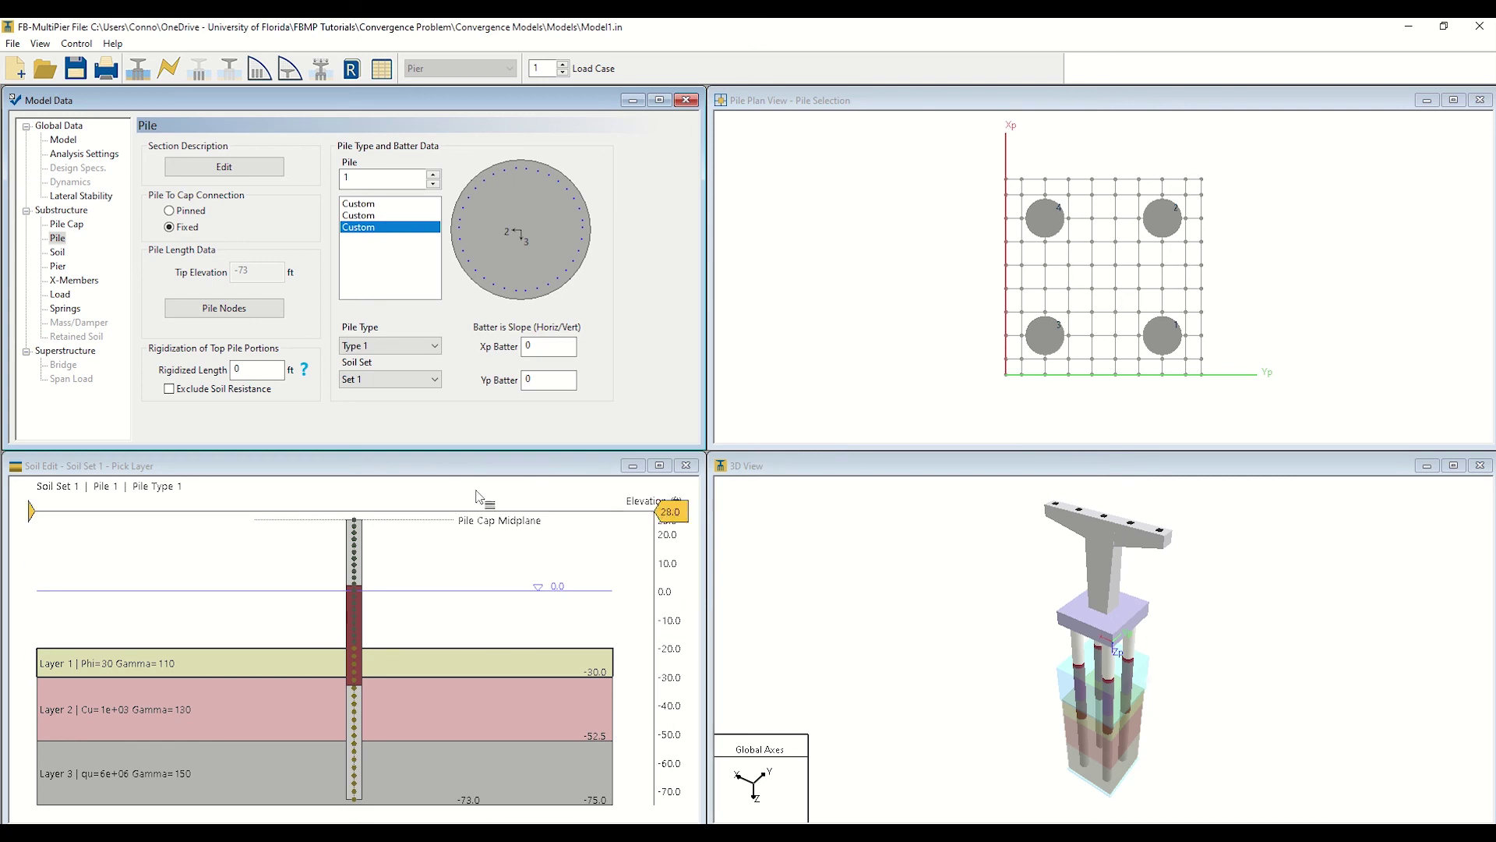
Rerun the analysis with the lengthened piles, overwriting the earlier results, and display the 3D results
{"action": "left_click", "coordinate": [169, 72]}
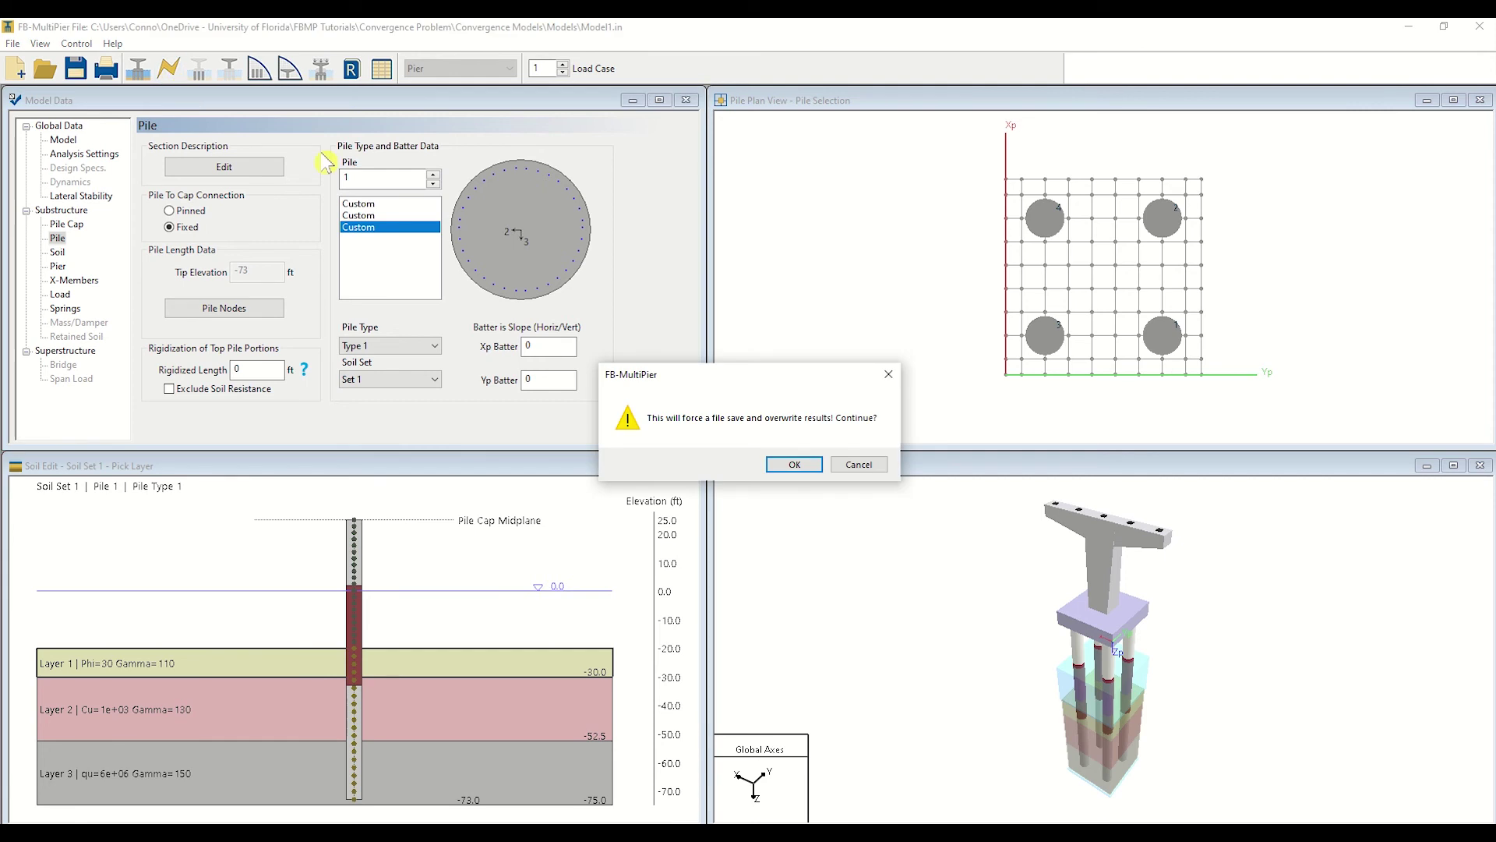
{"action": "left_click", "coordinate": [792, 464]}
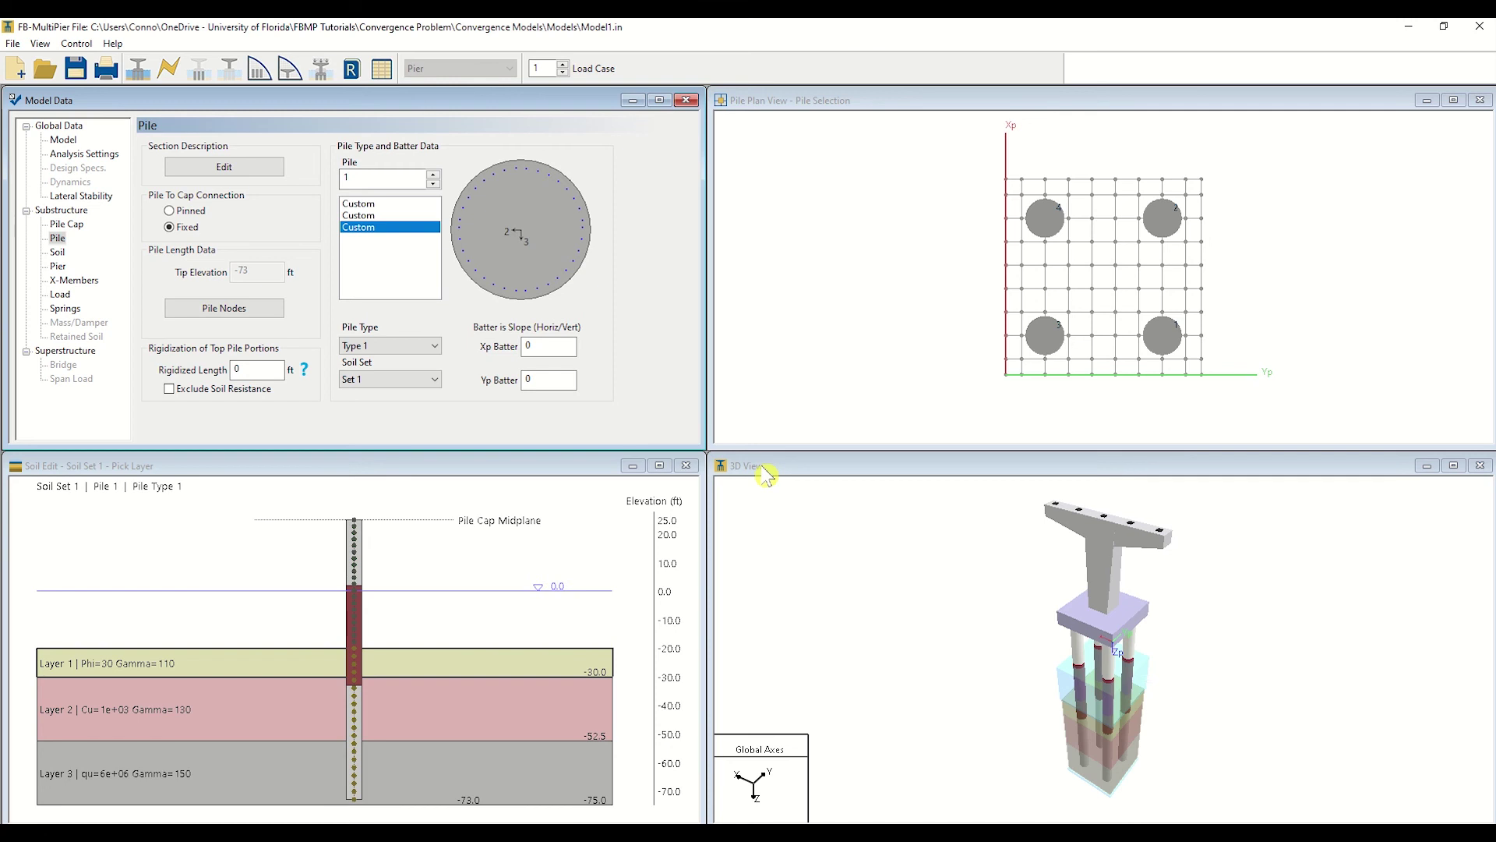
{"action": "left_click", "coordinate": [330, 77]}
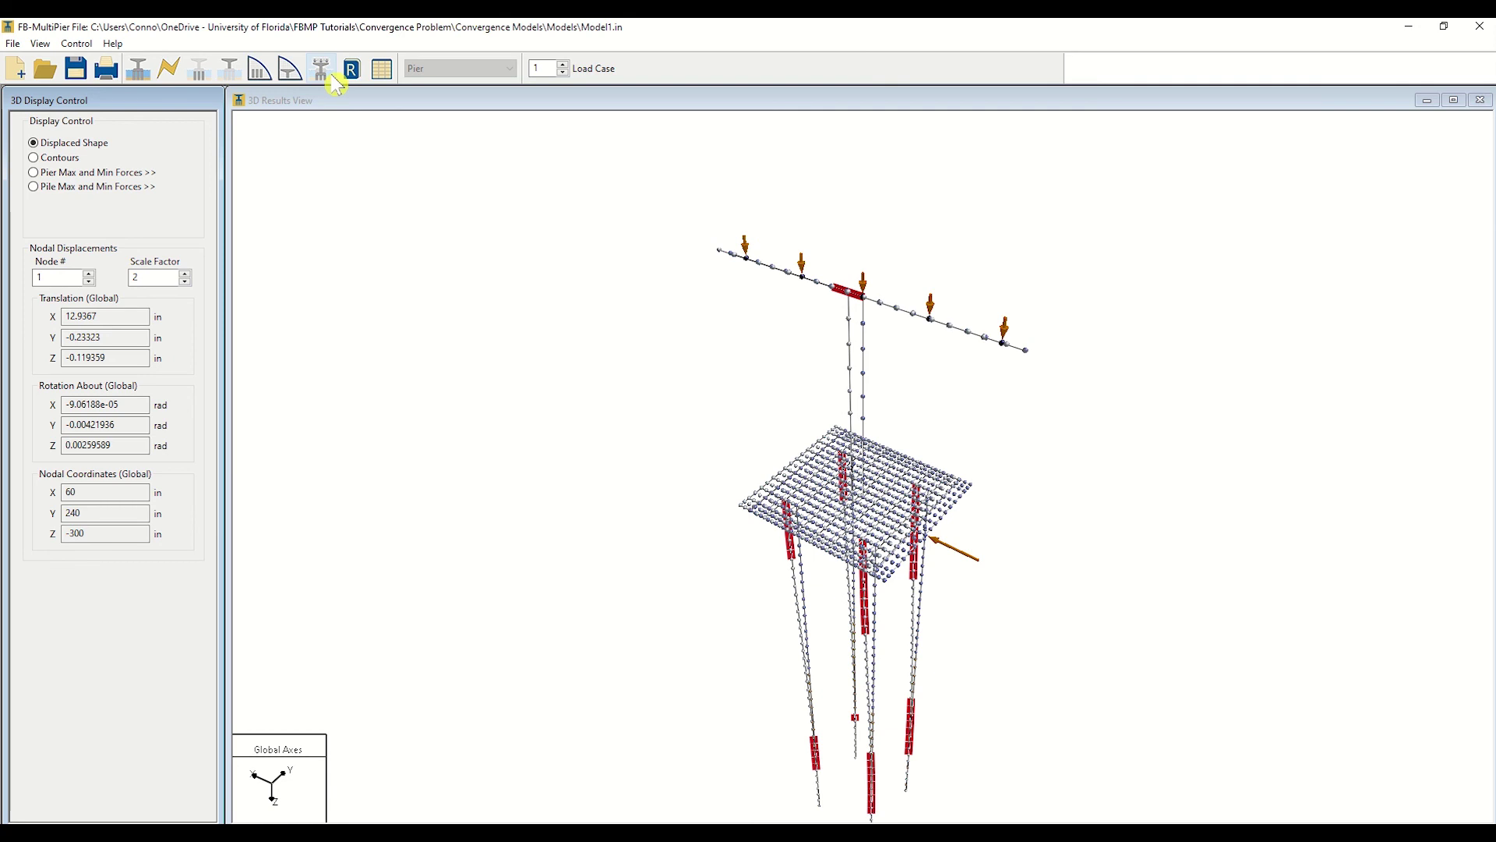
Return to model editing, save the current model and open the input file Model2.in
{"action": "left_click", "coordinate": [138, 70]}
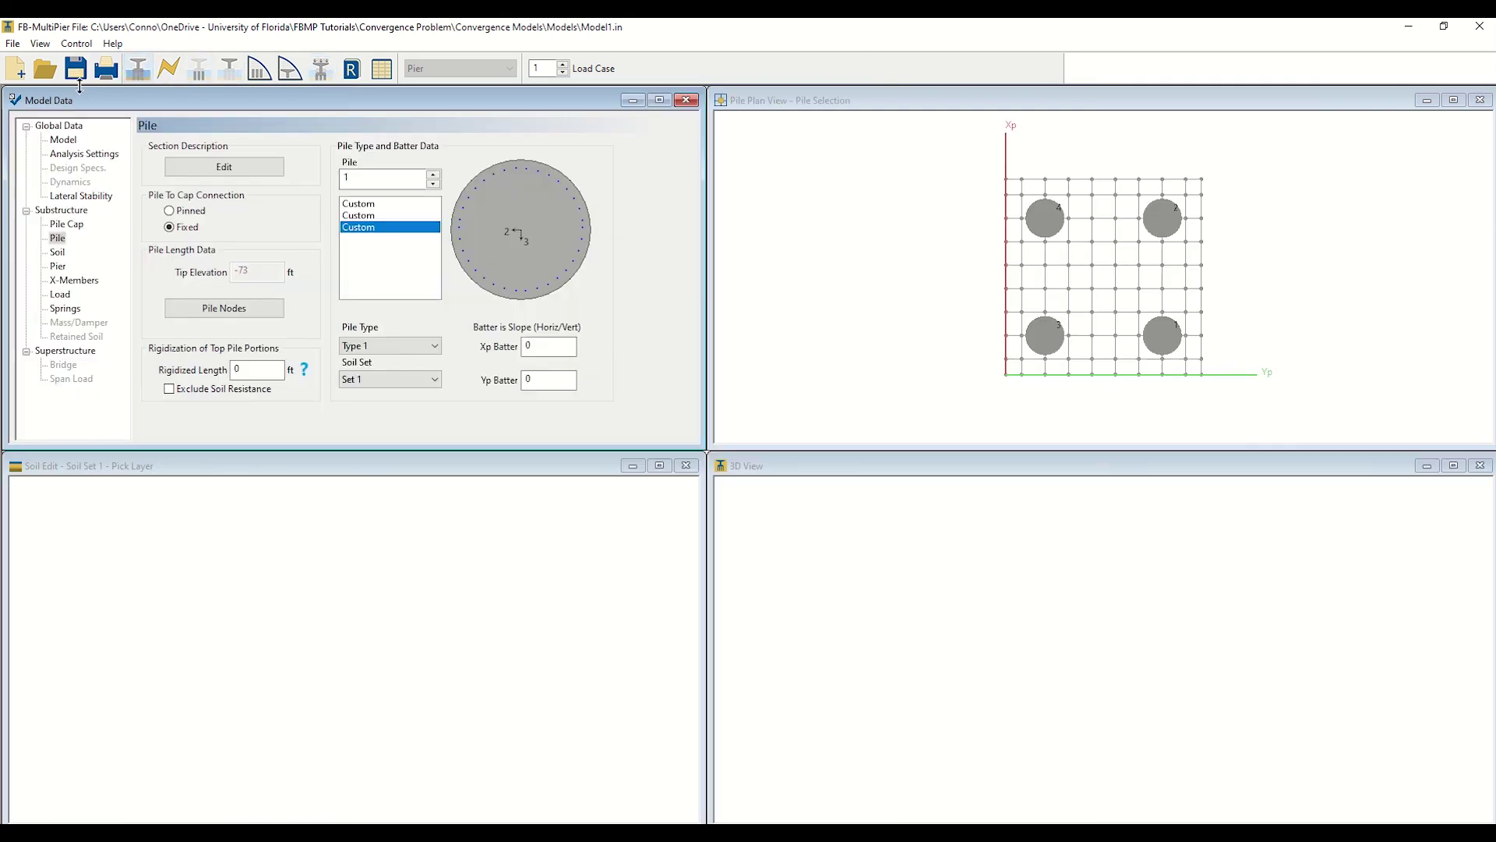
{"action": "left_click", "coordinate": [45, 68]}
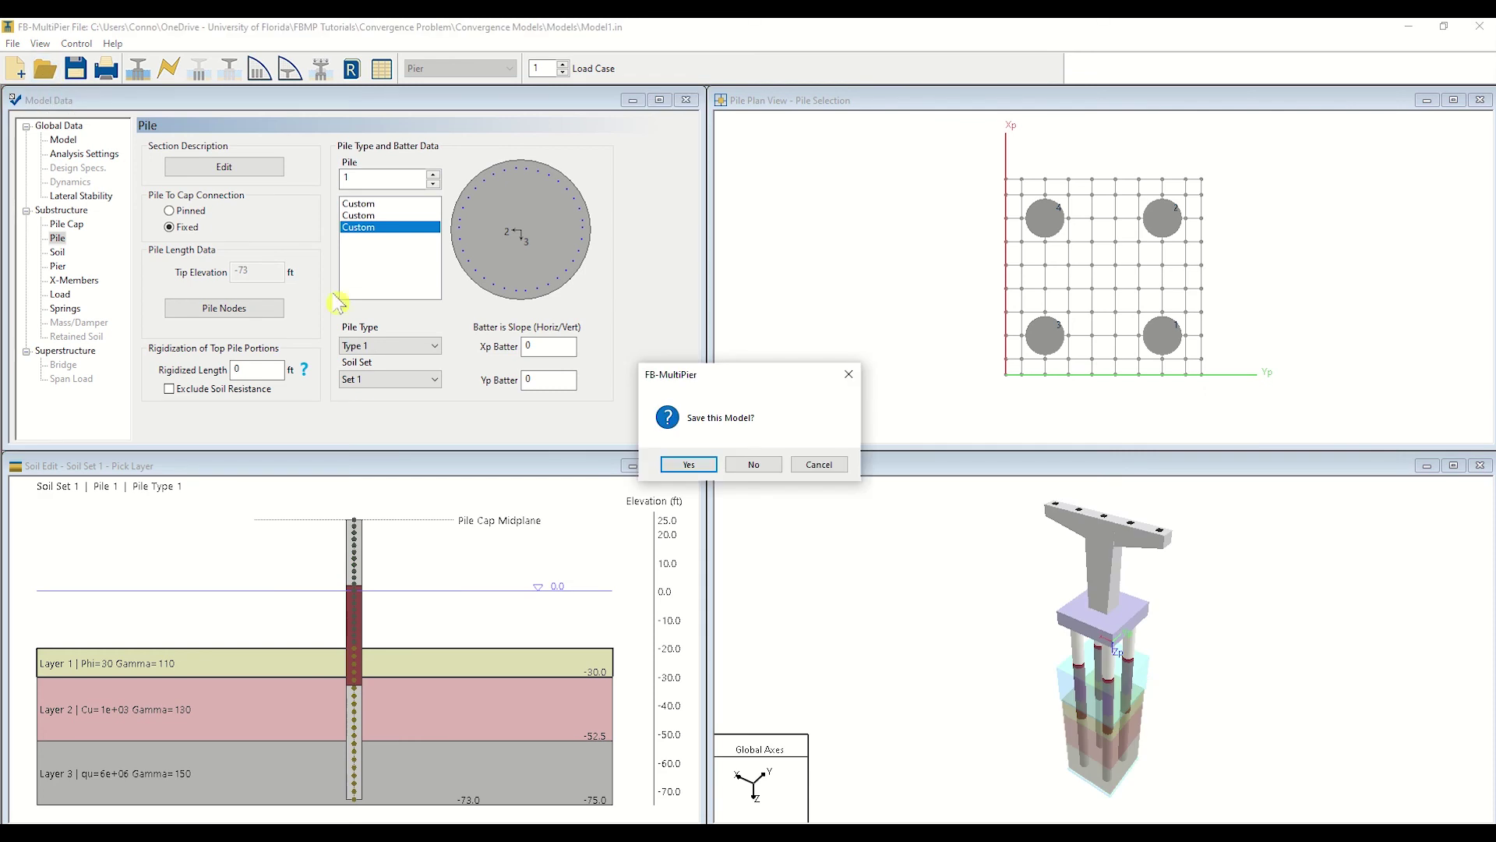
{"action": "left_click", "coordinate": [689, 465]}
{"action": "left_click", "coordinate": [685, 359]}
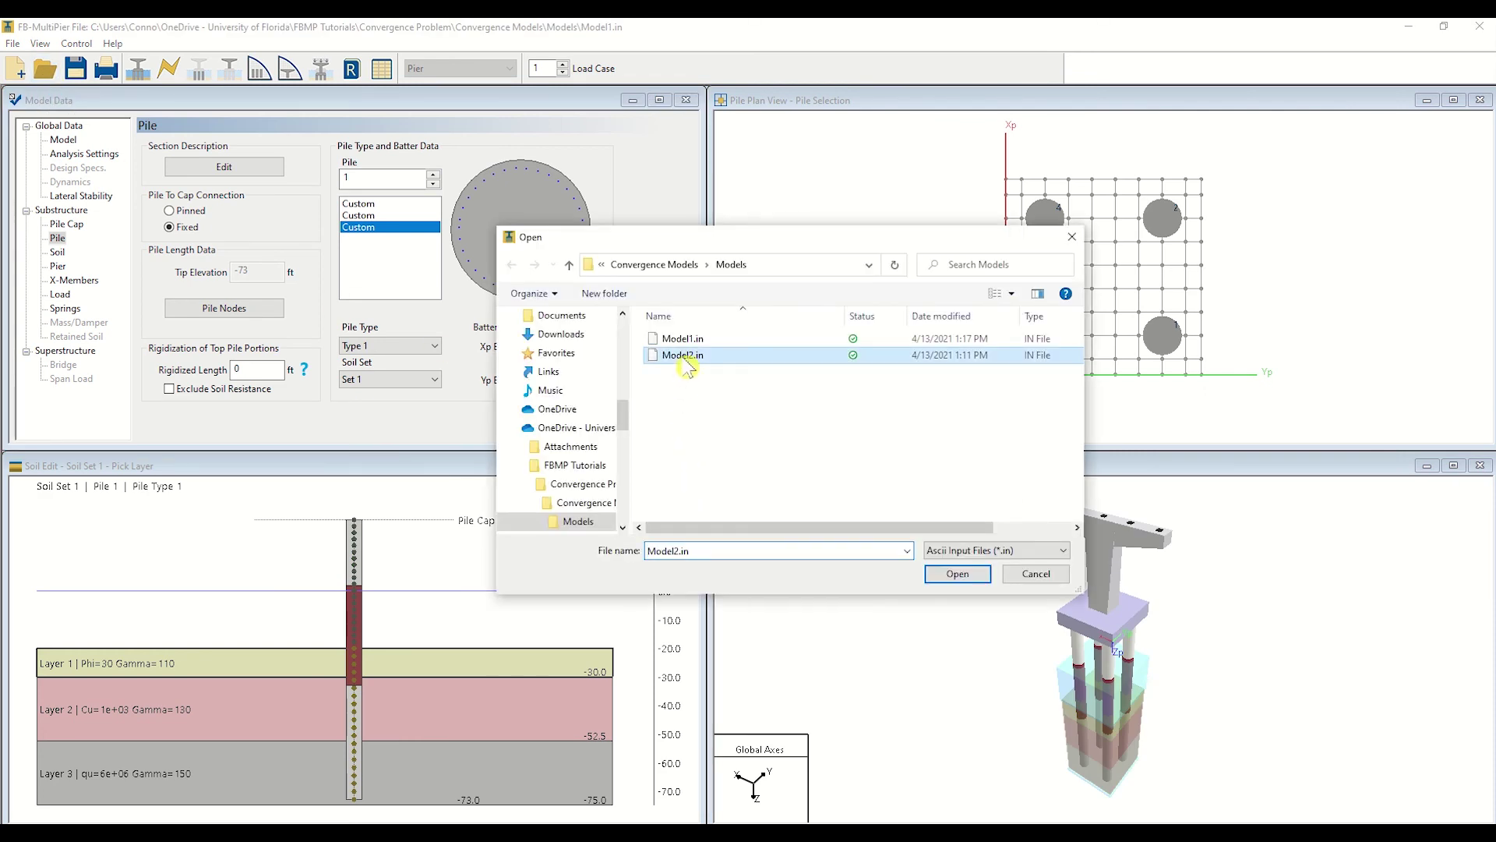
{"action": "left_click", "coordinate": [952, 575]}
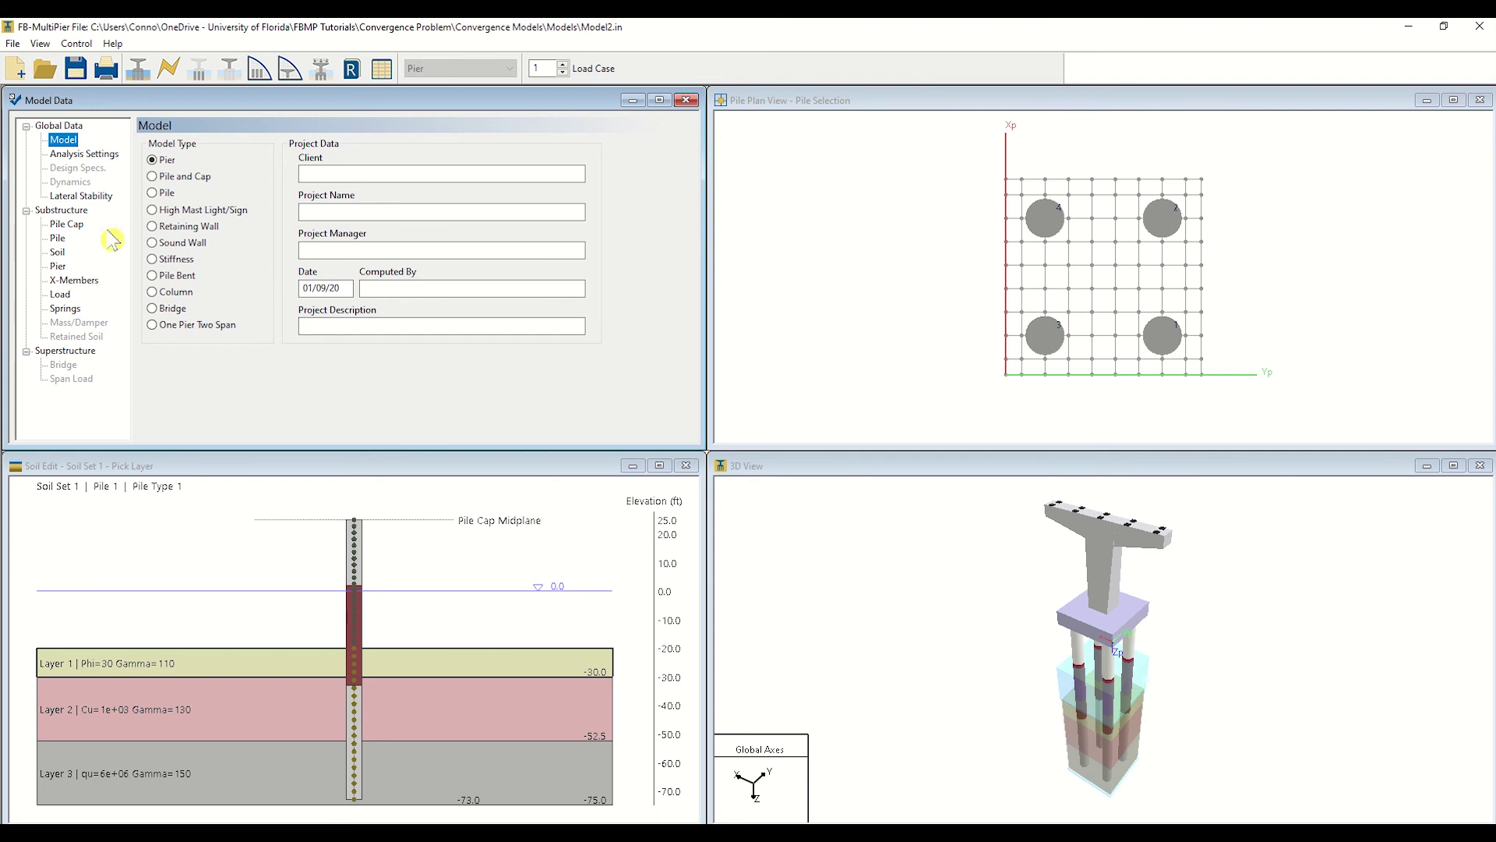
Examine the cross-section and reinforcement properties of the lowest pile segment
{"action": "left_click", "coordinate": [57, 240]}
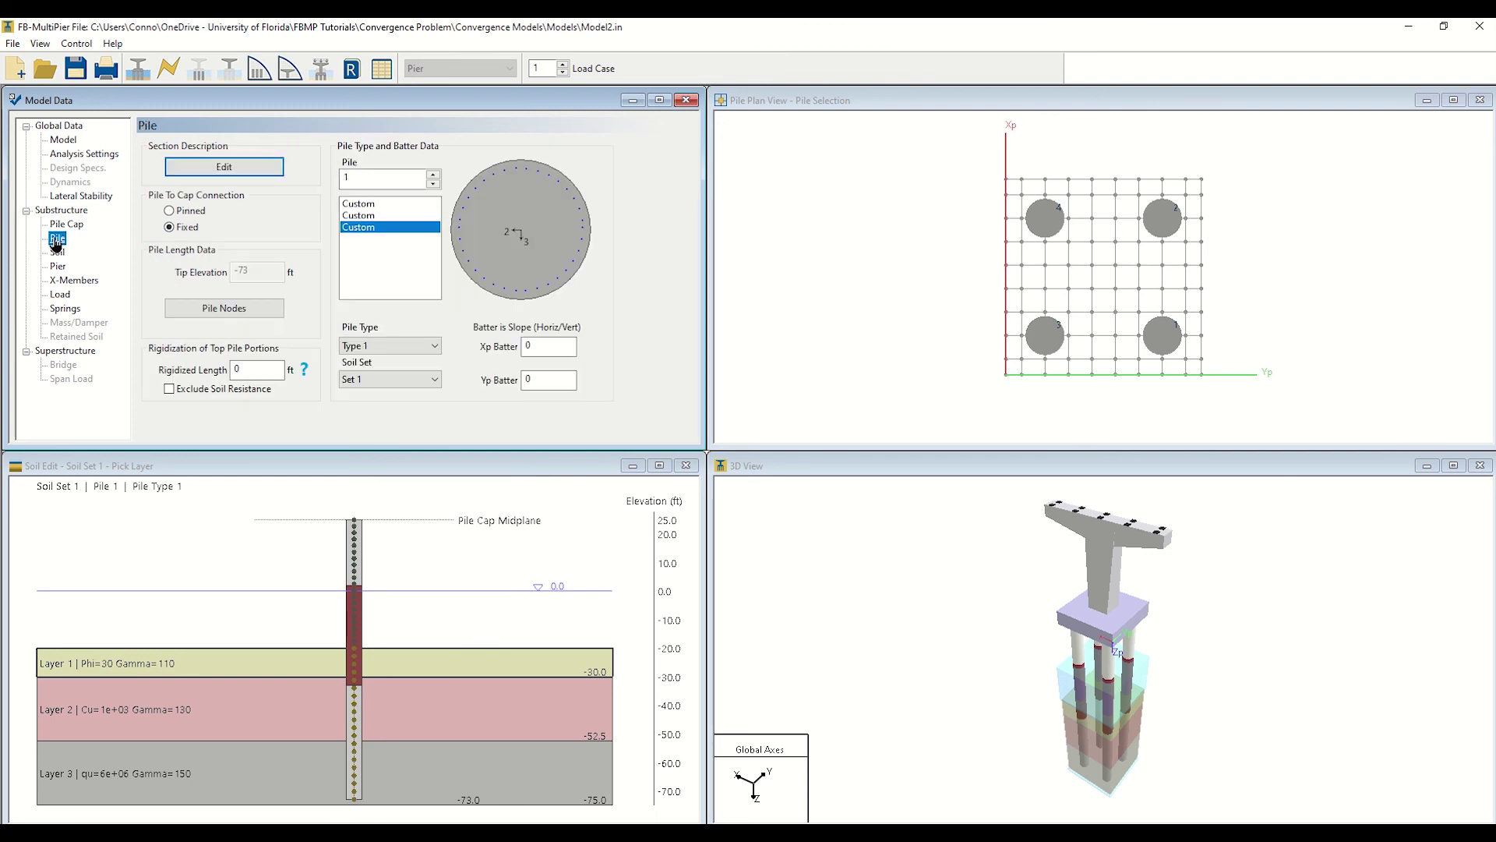
{"action": "left_click", "coordinate": [260, 171]}
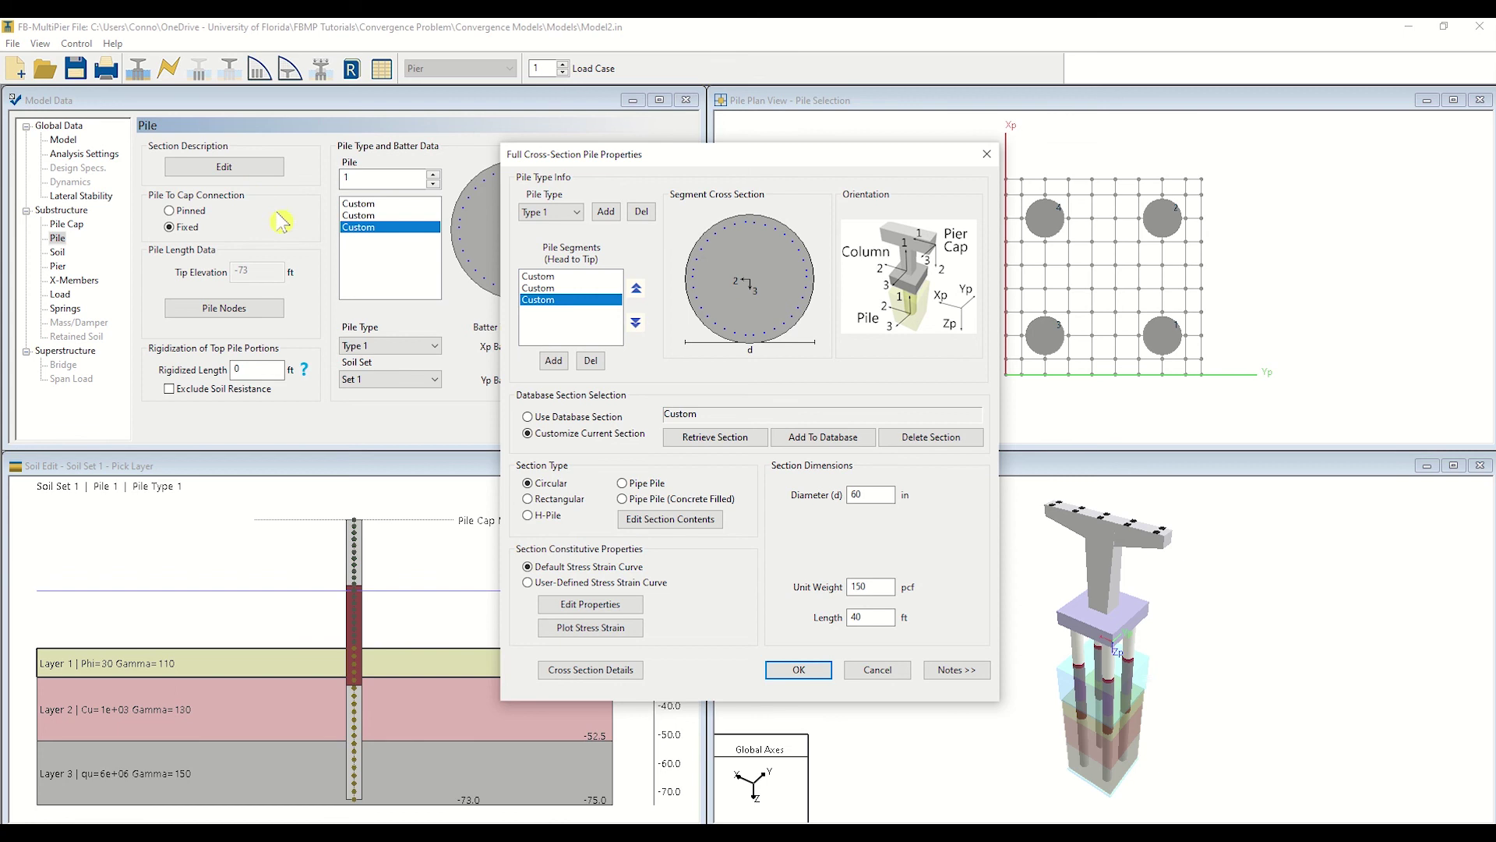
{"action": "left_click", "coordinate": [627, 524]}
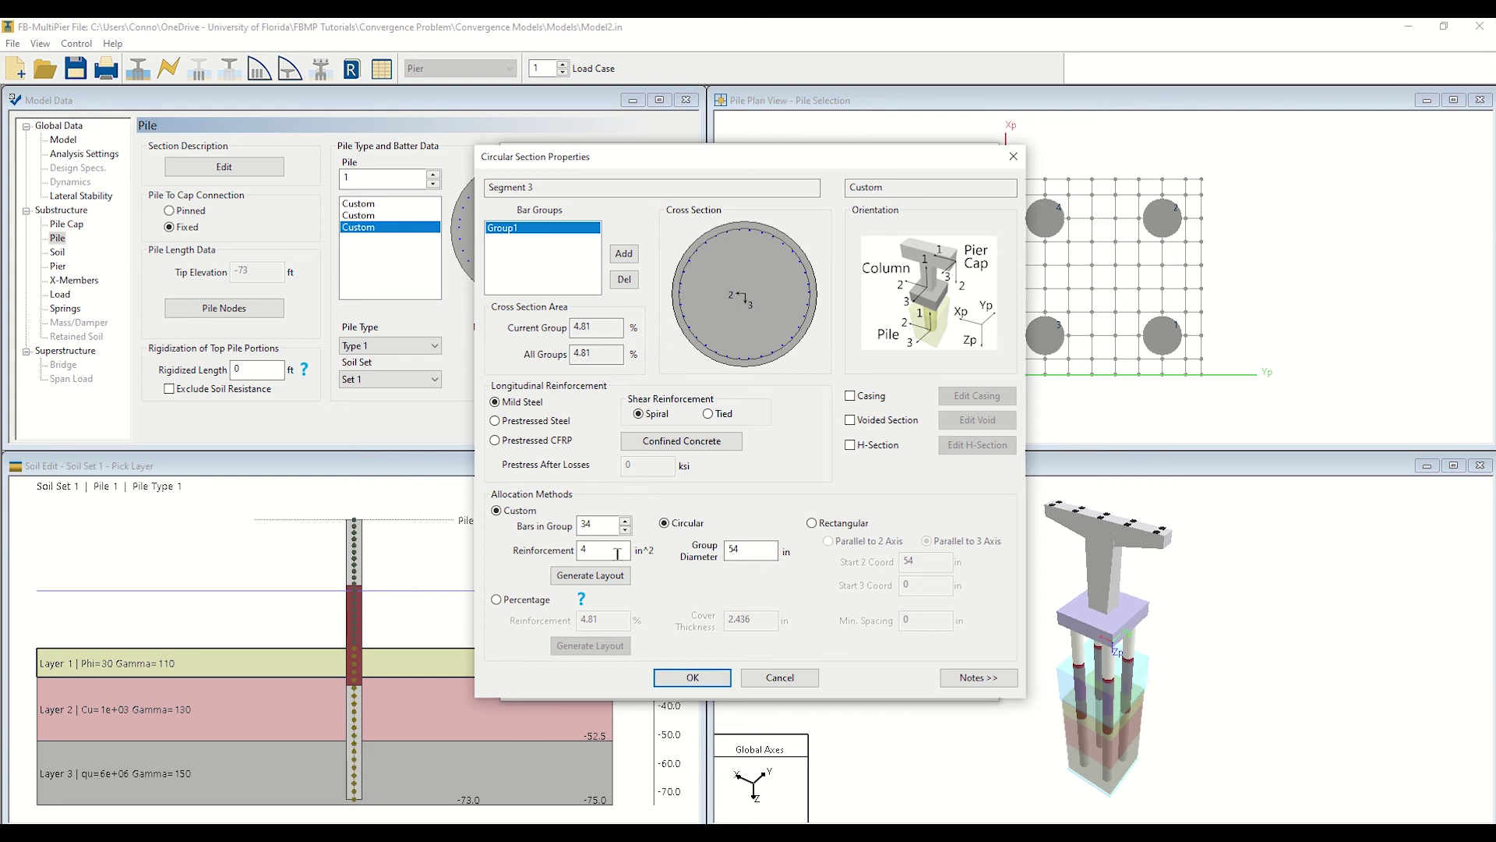
{"action": "left_click", "coordinate": [692, 677]}
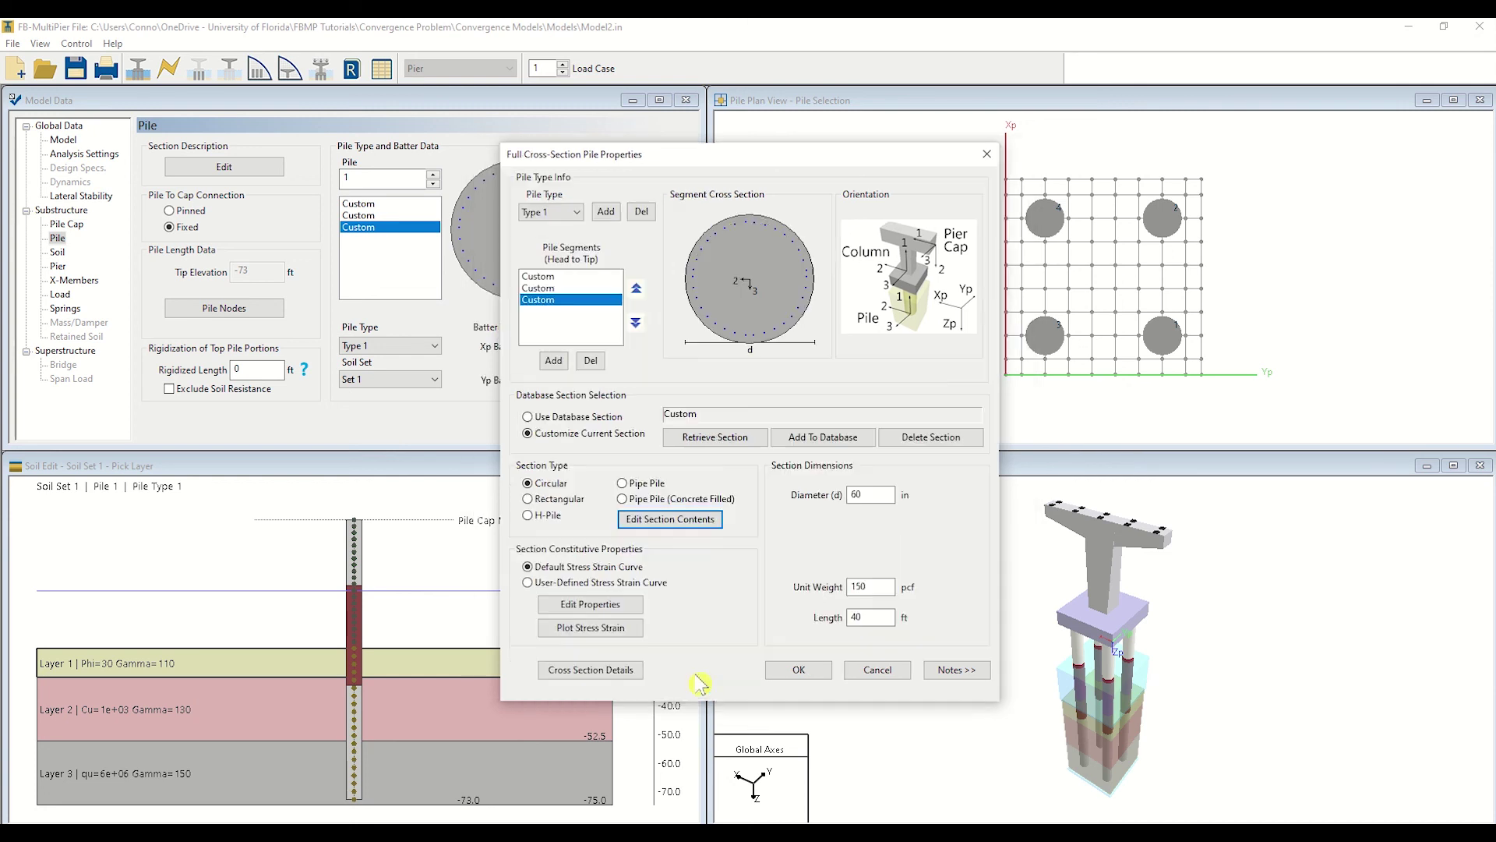
{"action": "left_click", "coordinate": [787, 674]}
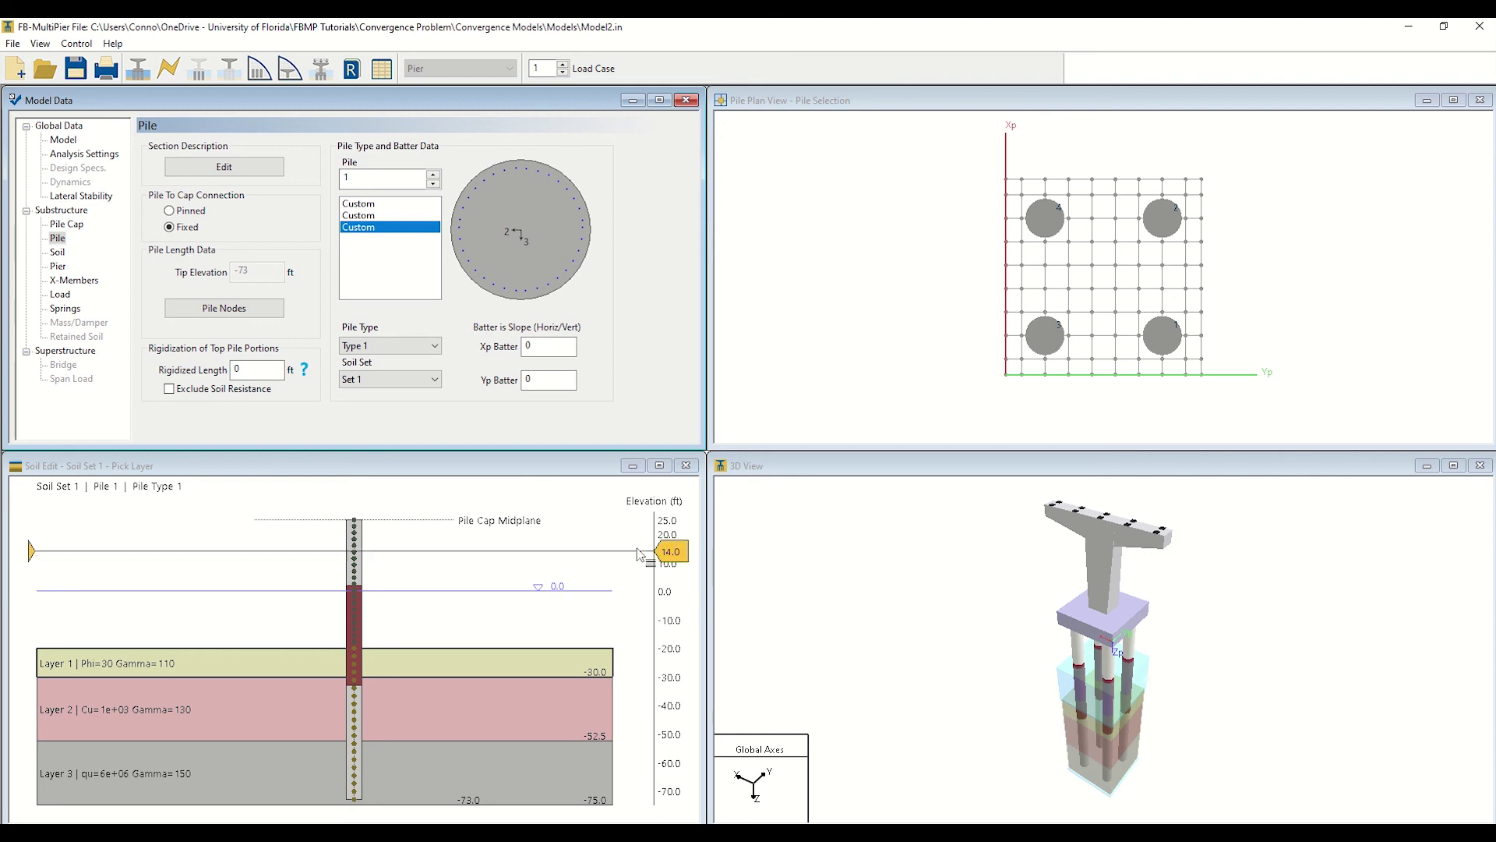
Examine the pier geometry and the column base cross-section properties
{"action": "left_click", "coordinate": [58, 267]}
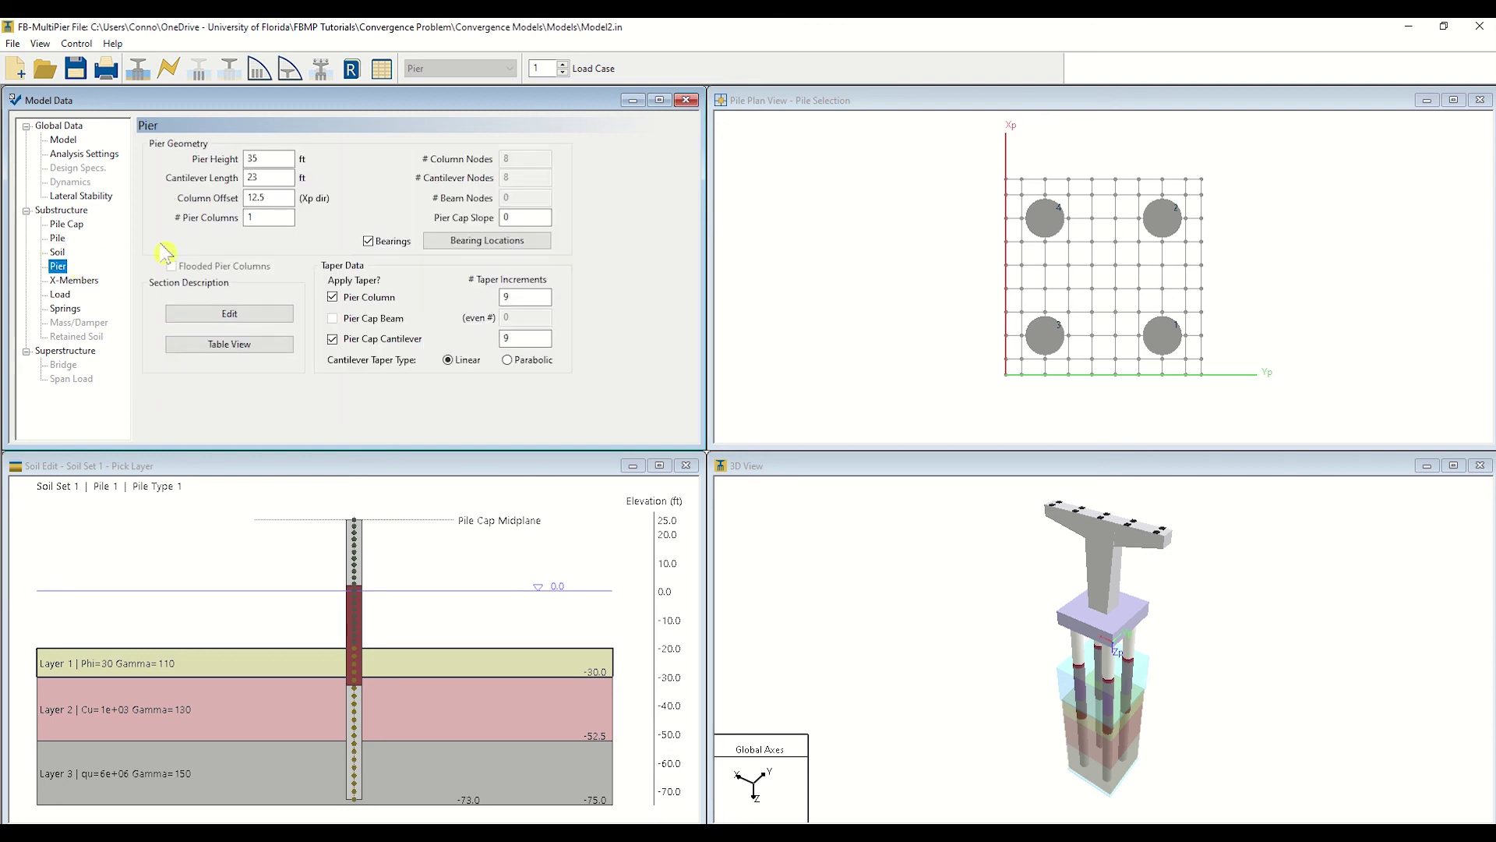
{"action": "left_click", "coordinate": [248, 315]}
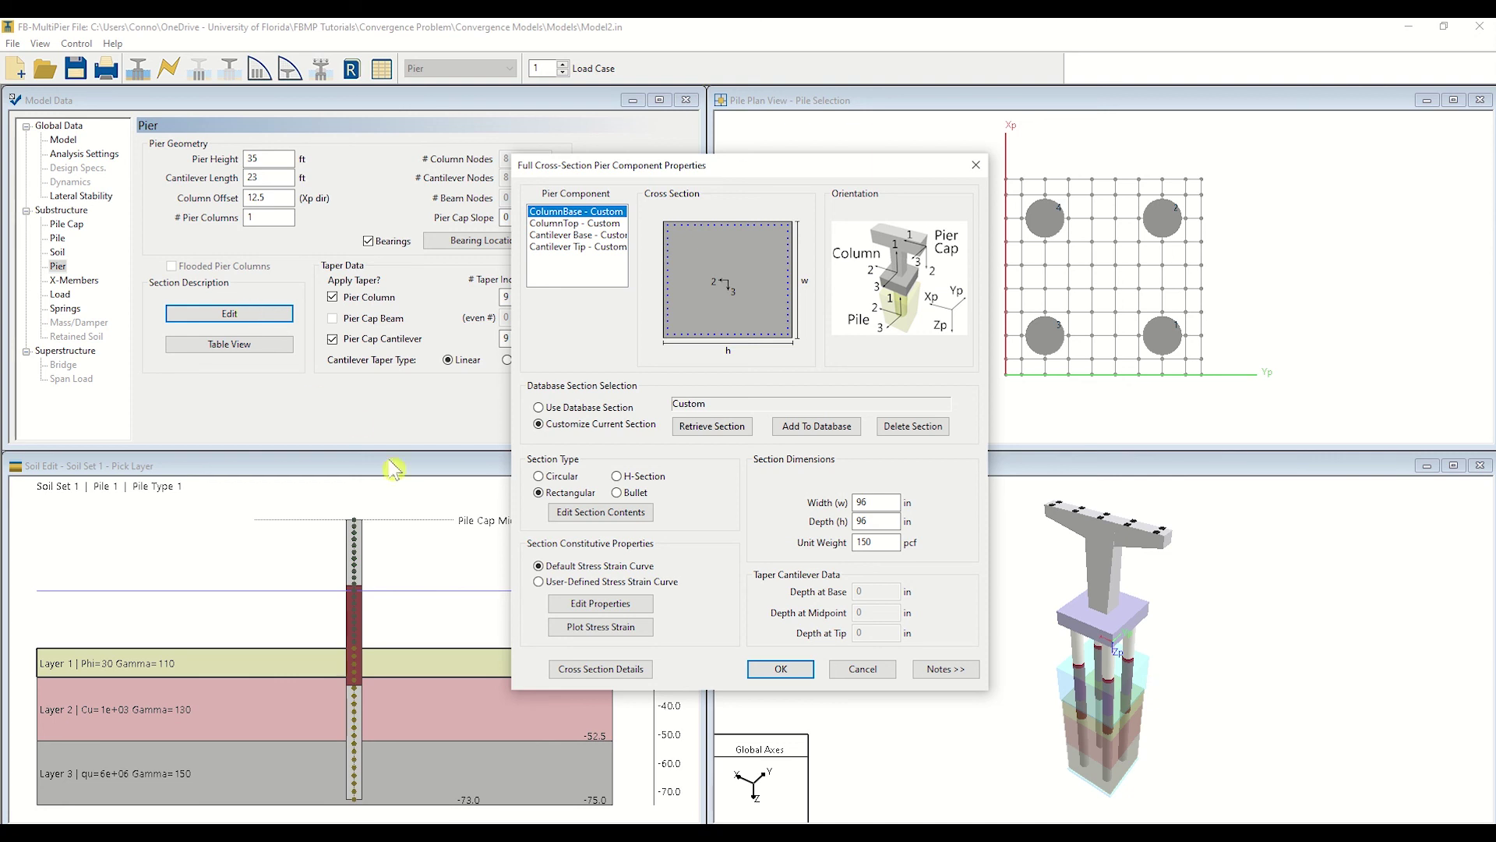
{"action": "left_click", "coordinate": [779, 669]}
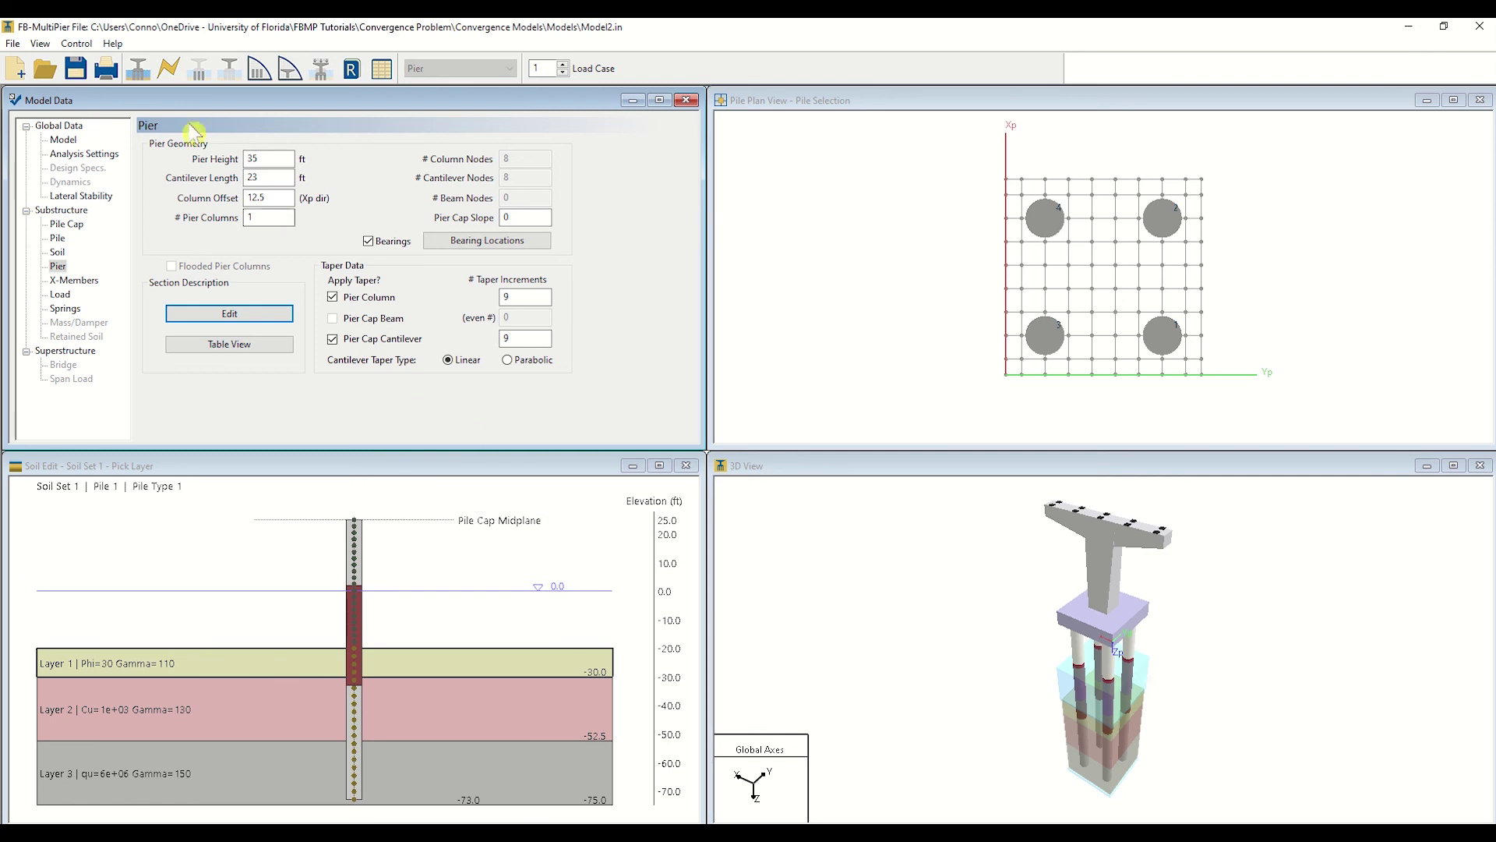
Analyze Model2 with linear pile and pier behavior and display its 3D results
{"action": "left_click", "coordinate": [166, 74]}
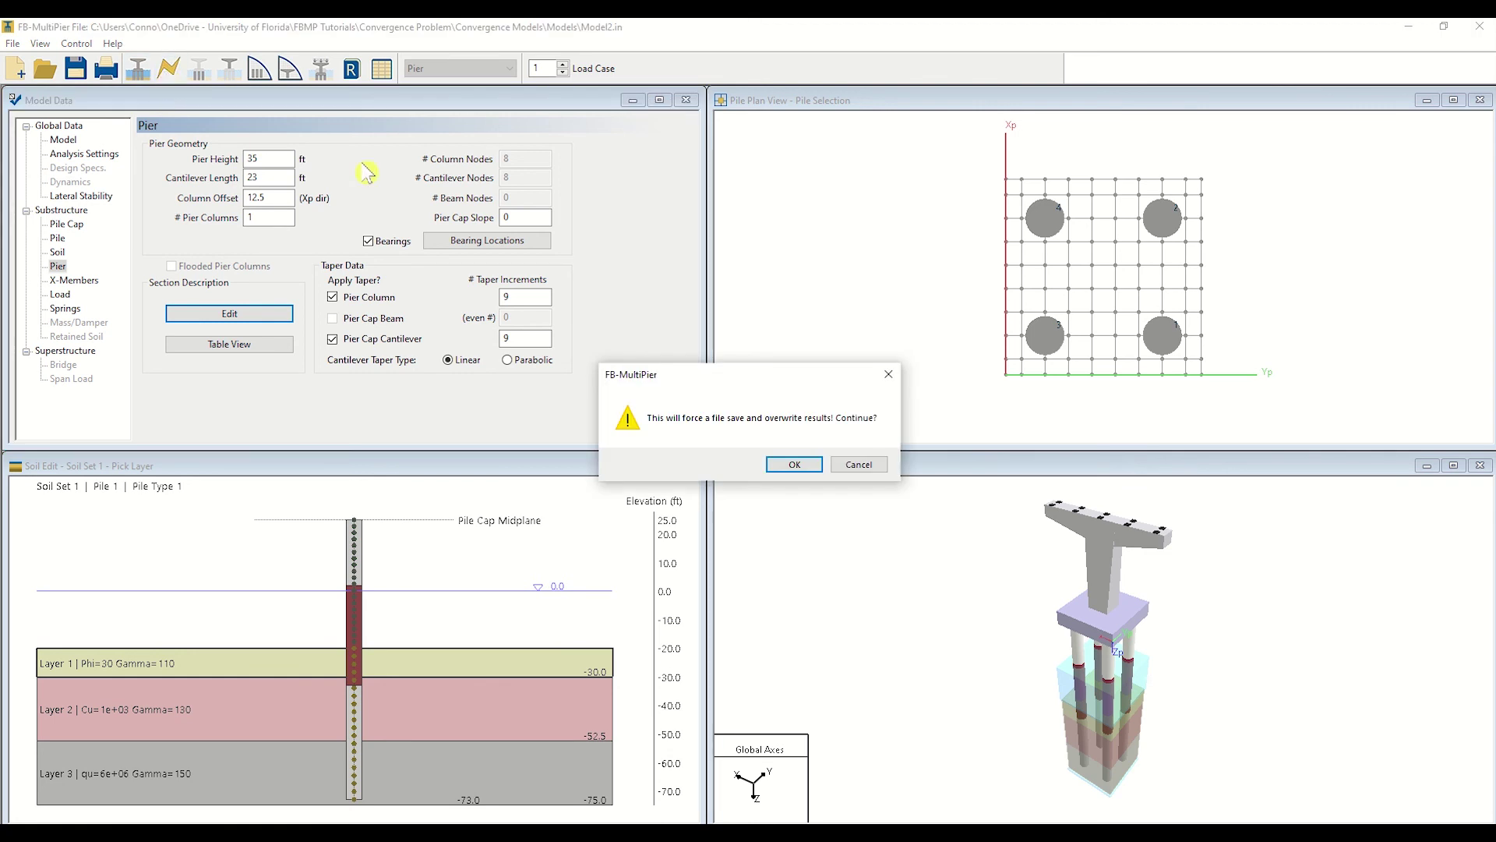
{"action": "left_click", "coordinate": [774, 464]}
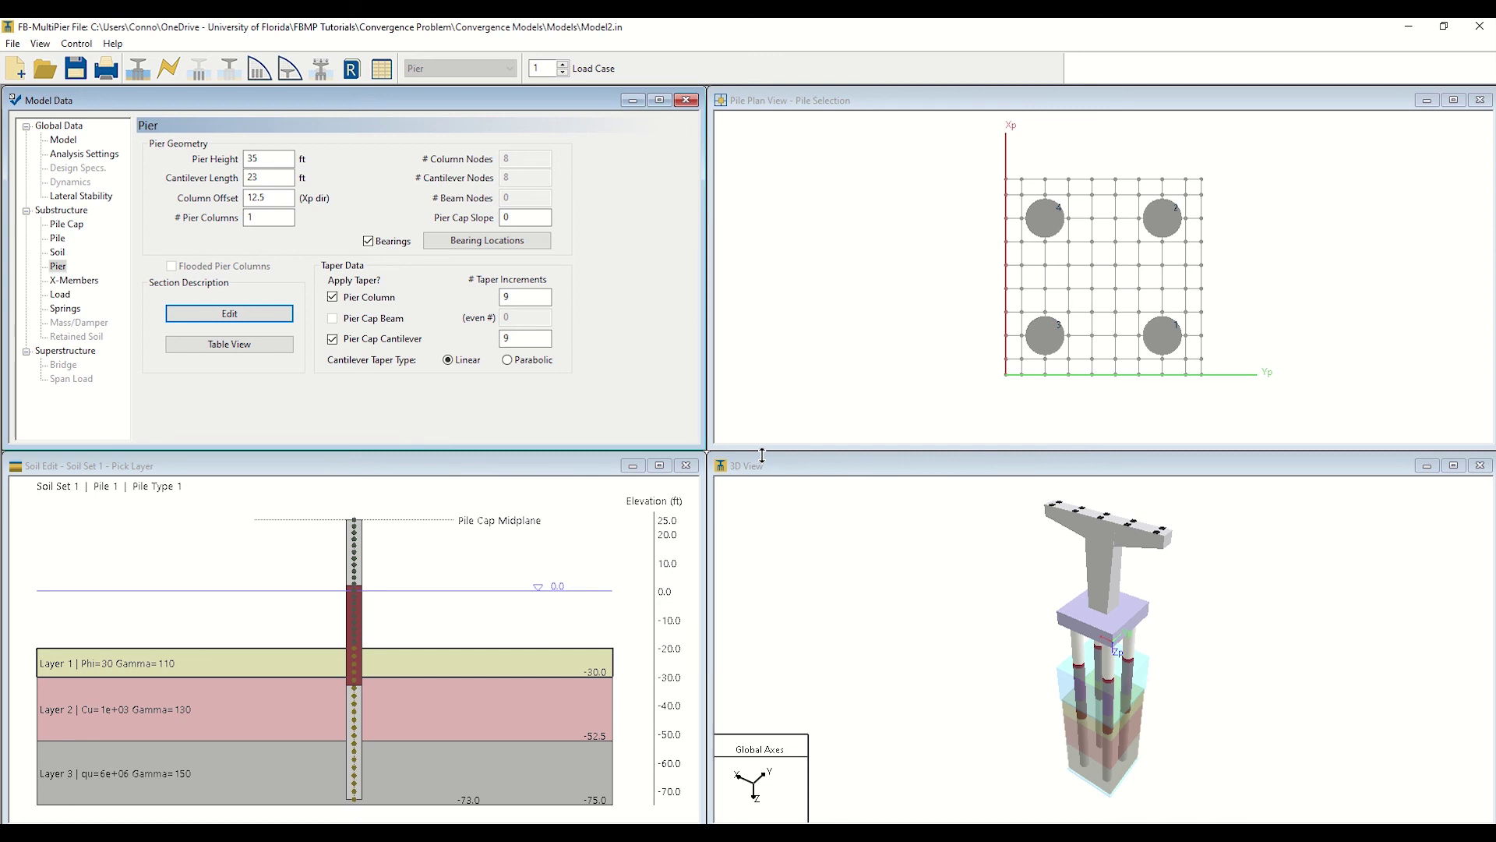
{"action": "left_click", "coordinate": [322, 70]}
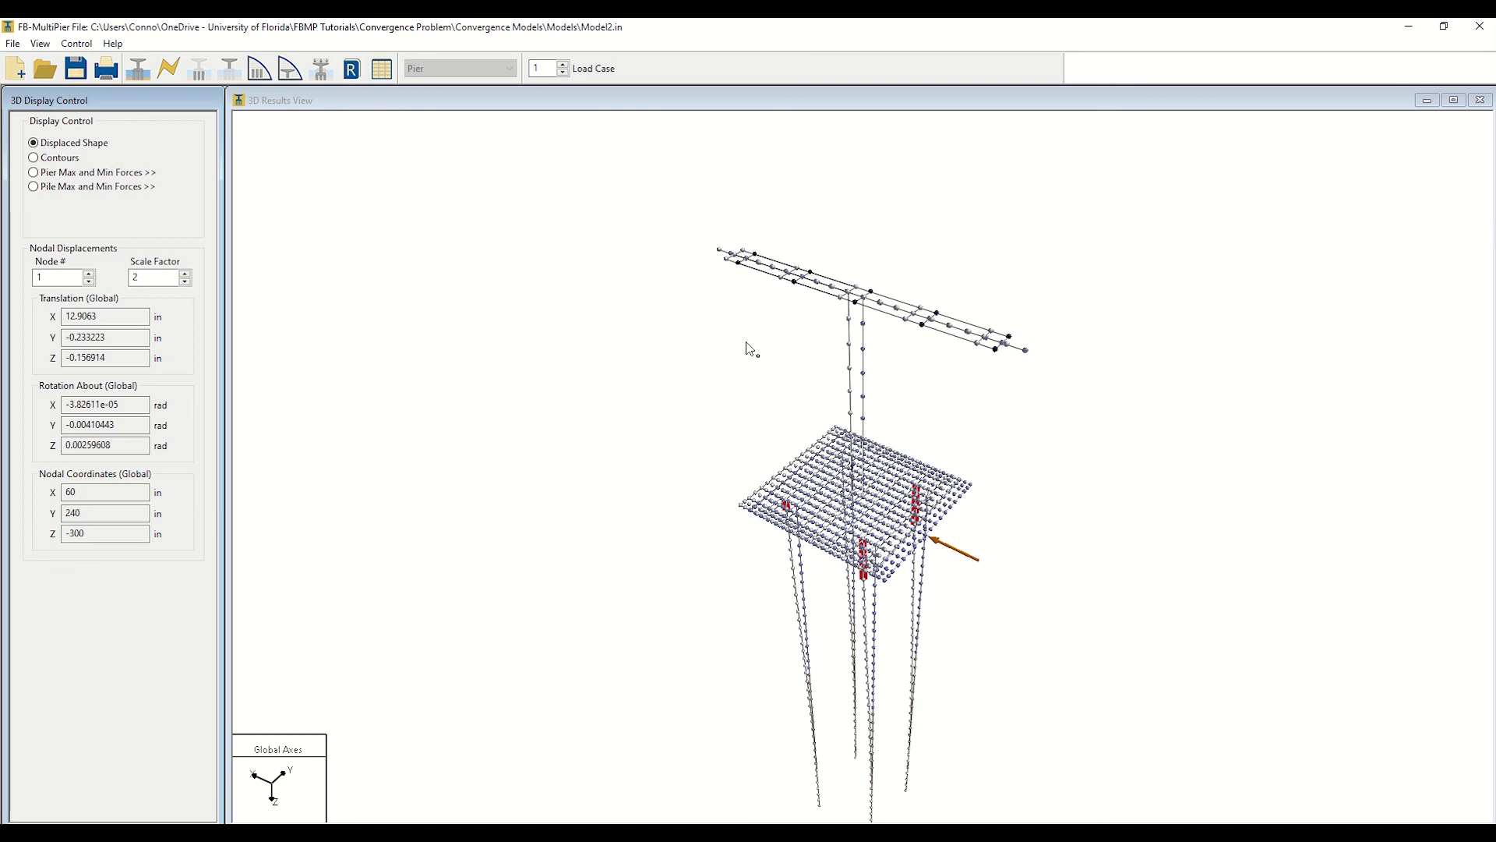
Change both the pile behavior and the pier behavior to Nonlinear in the analysis settings
{"action": "left_click", "coordinate": [138, 69]}
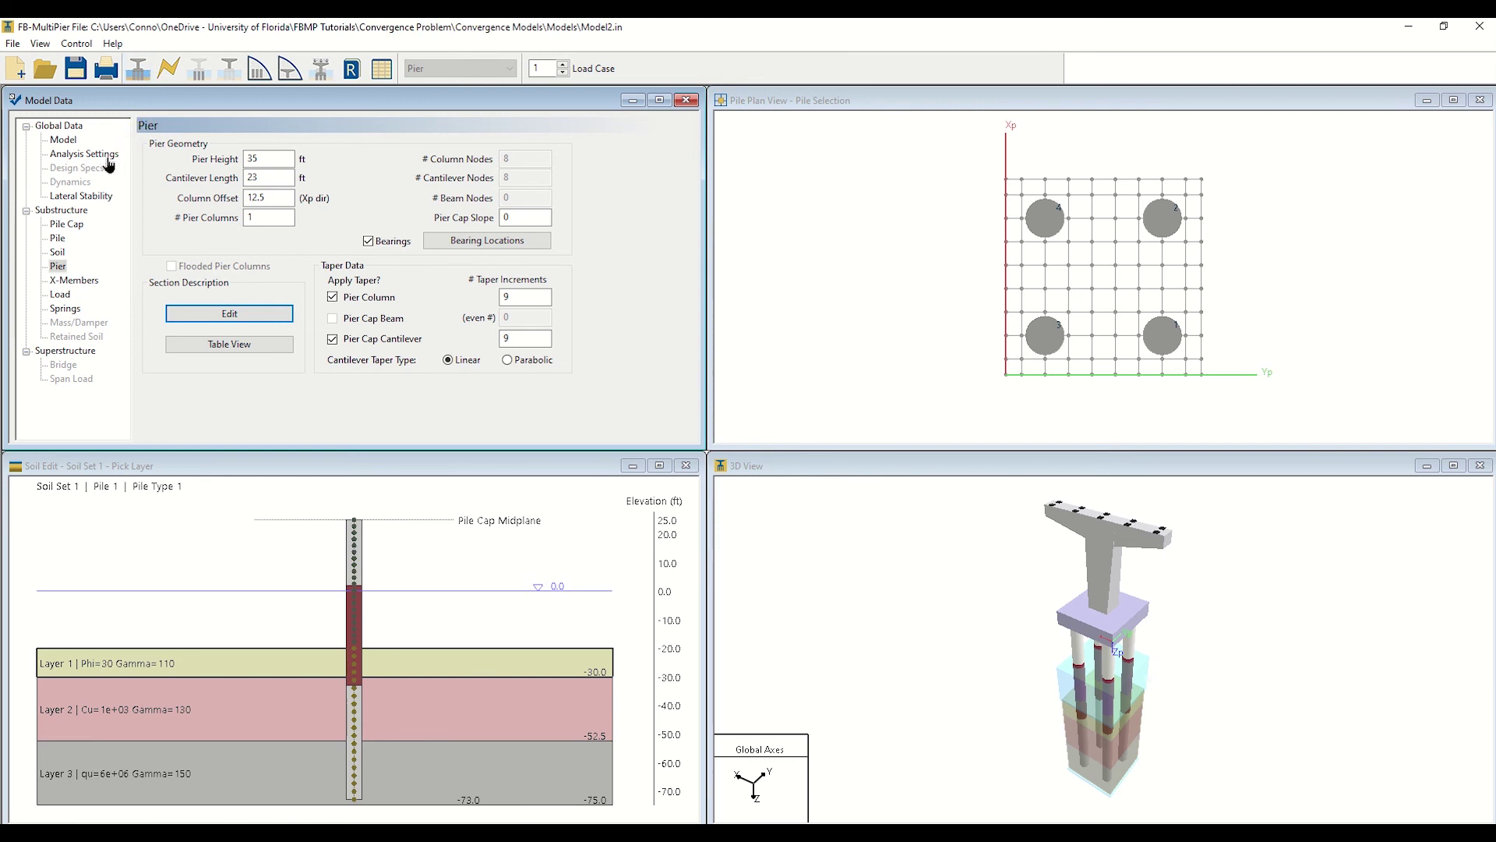
{"action": "left_click", "coordinate": [84, 154]}
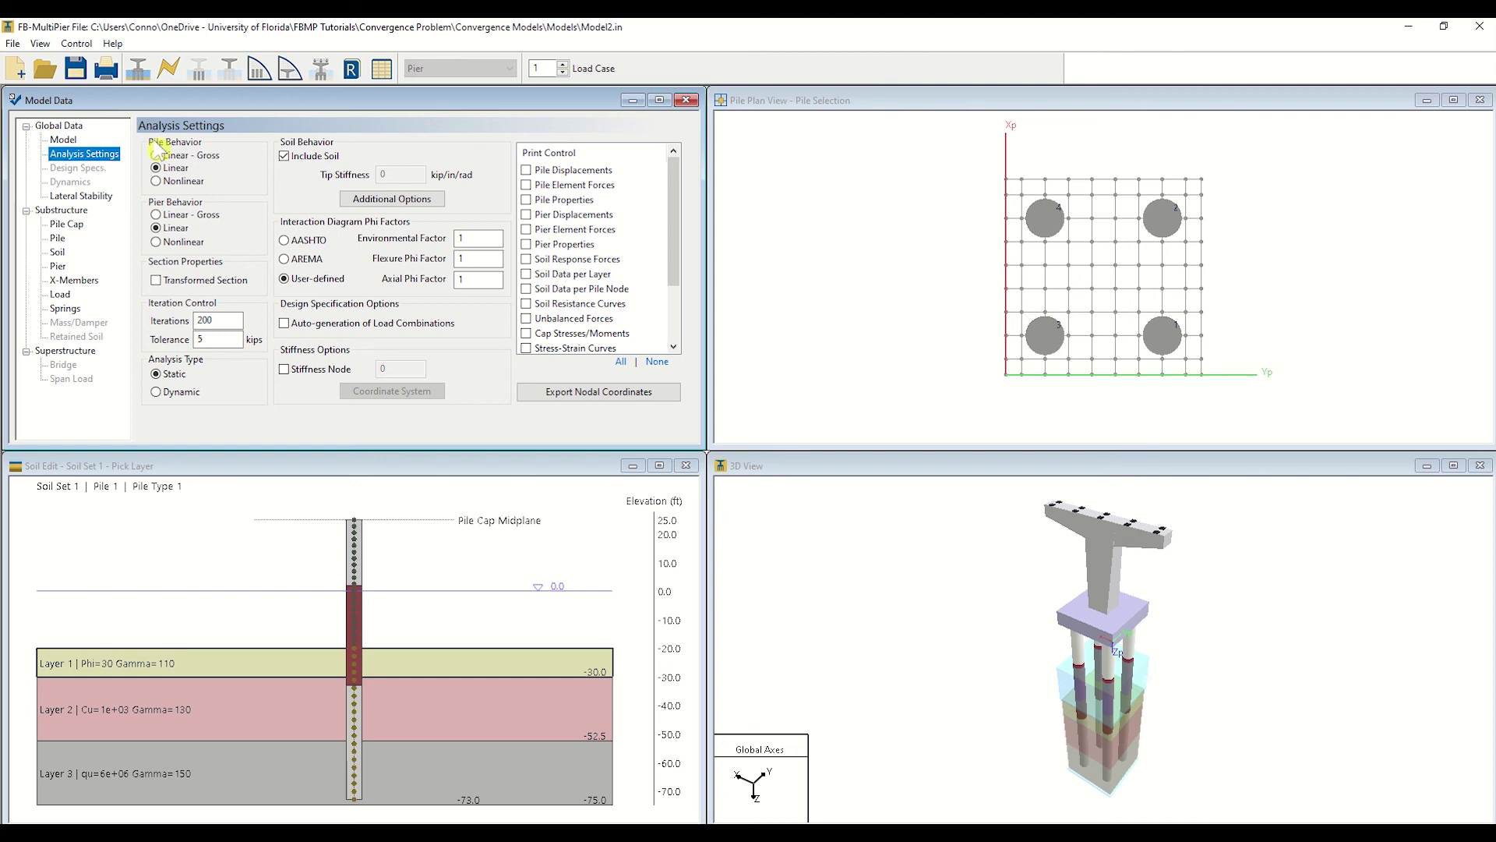
{"action": "left_click", "coordinate": [197, 186]}
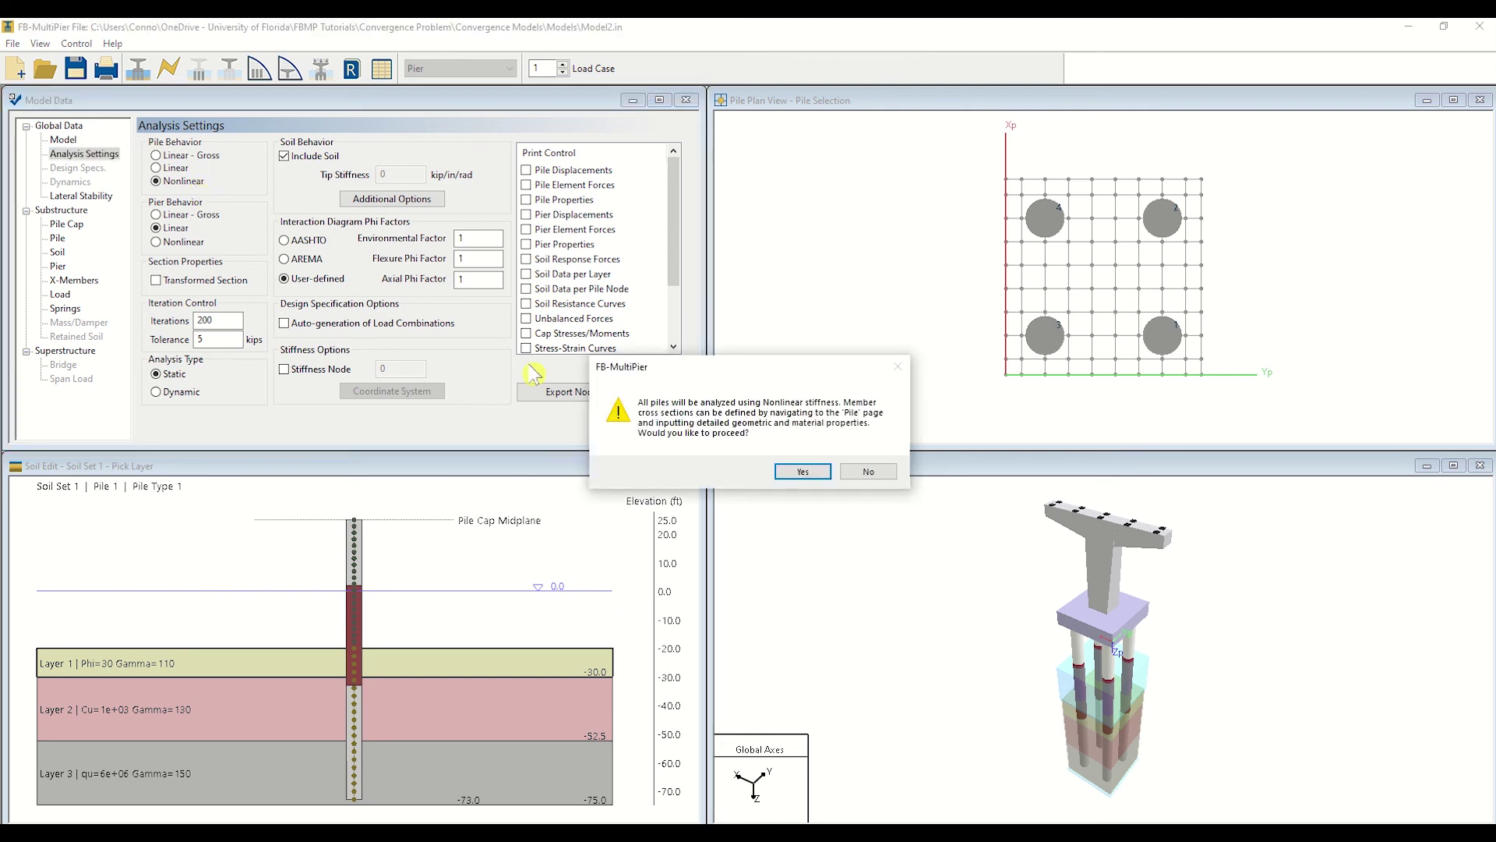
{"action": "left_click", "coordinate": [794, 472]}
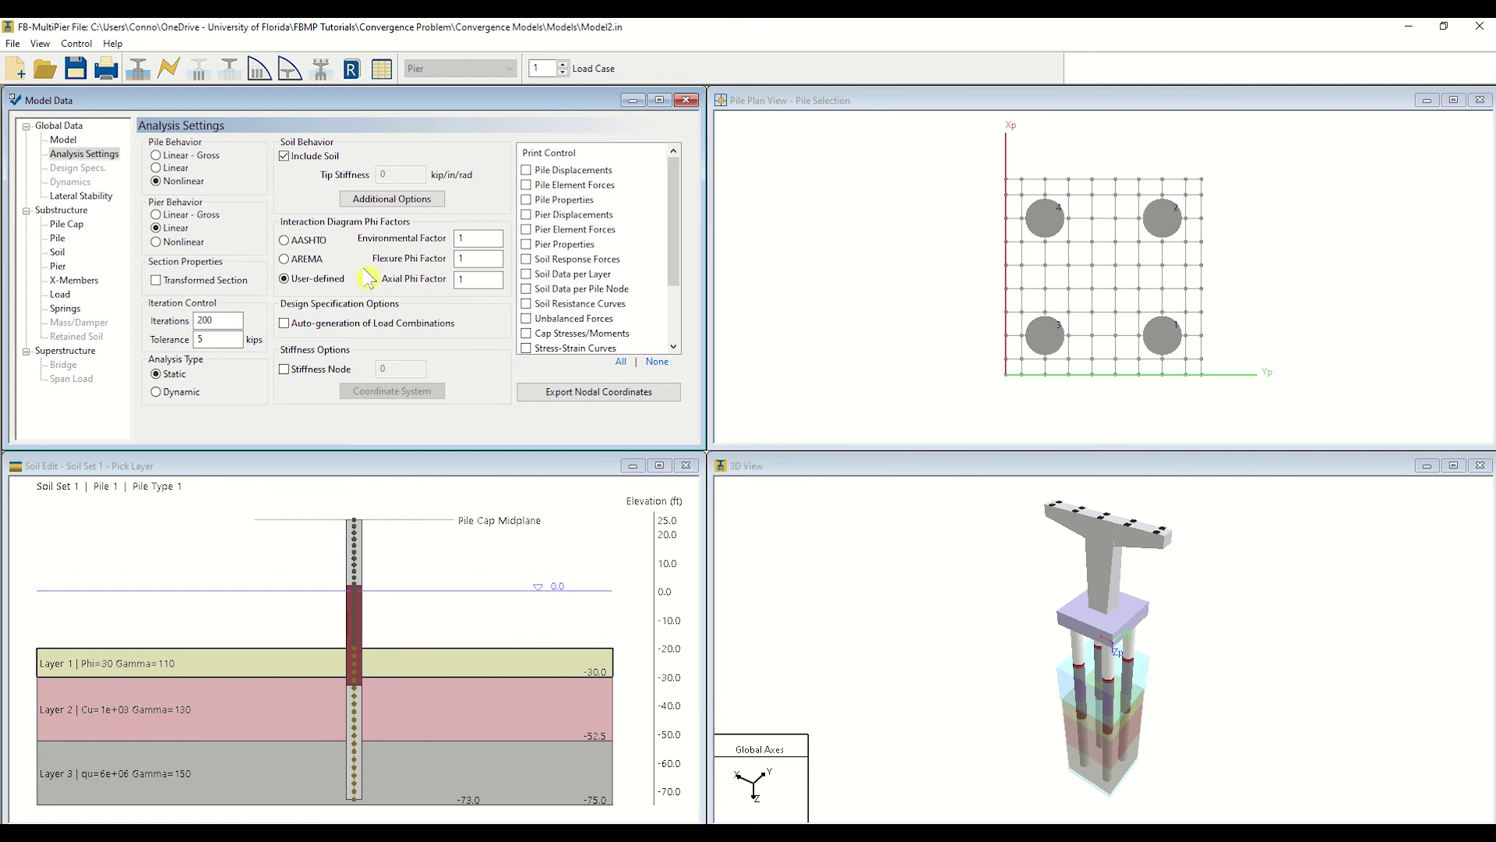
{"action": "left_click", "coordinate": [199, 244]}
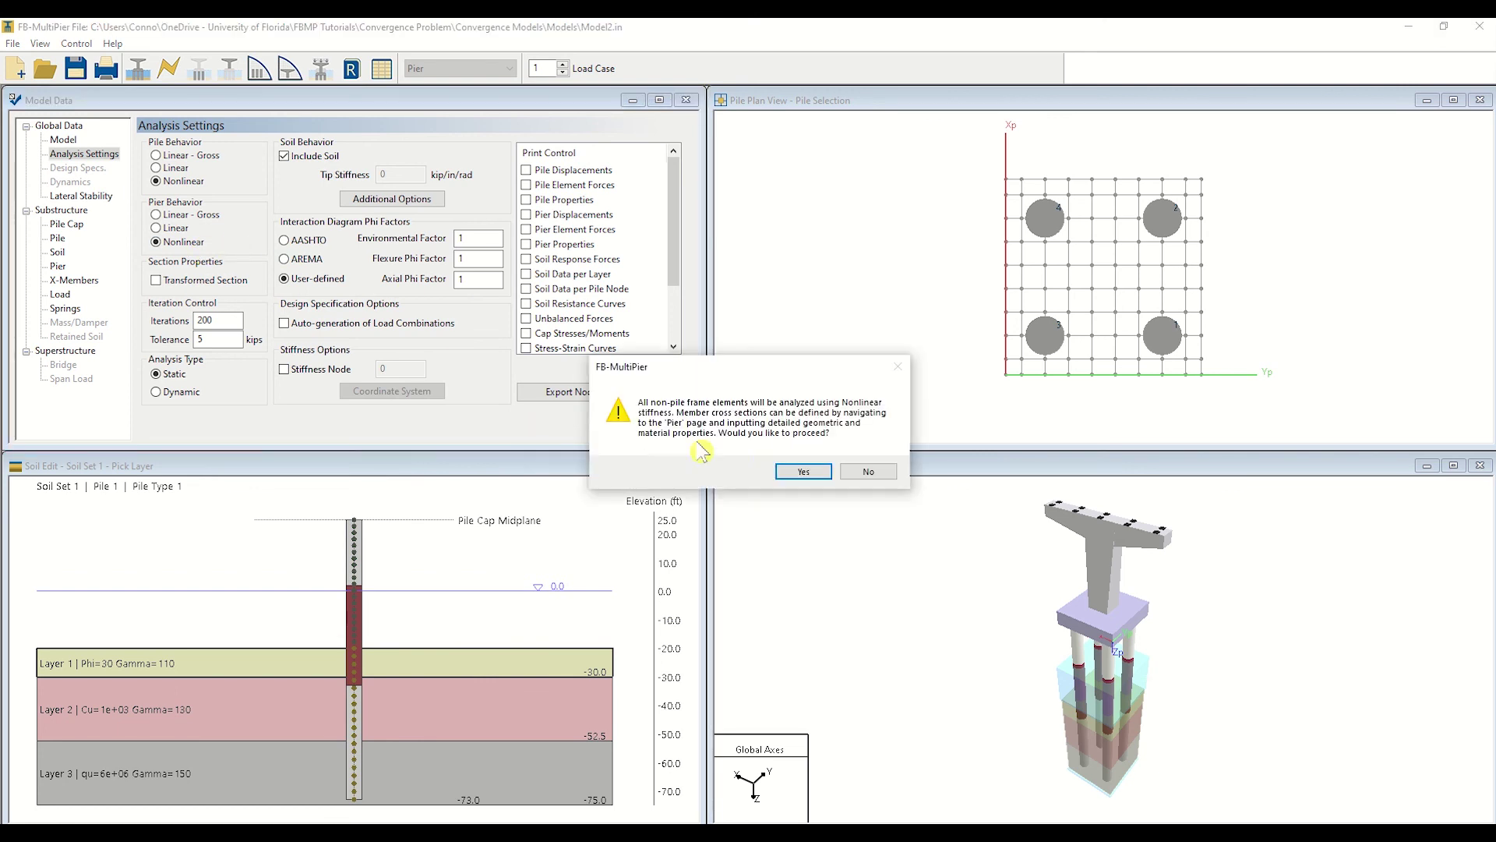
{"action": "left_click", "coordinate": [795, 472]}
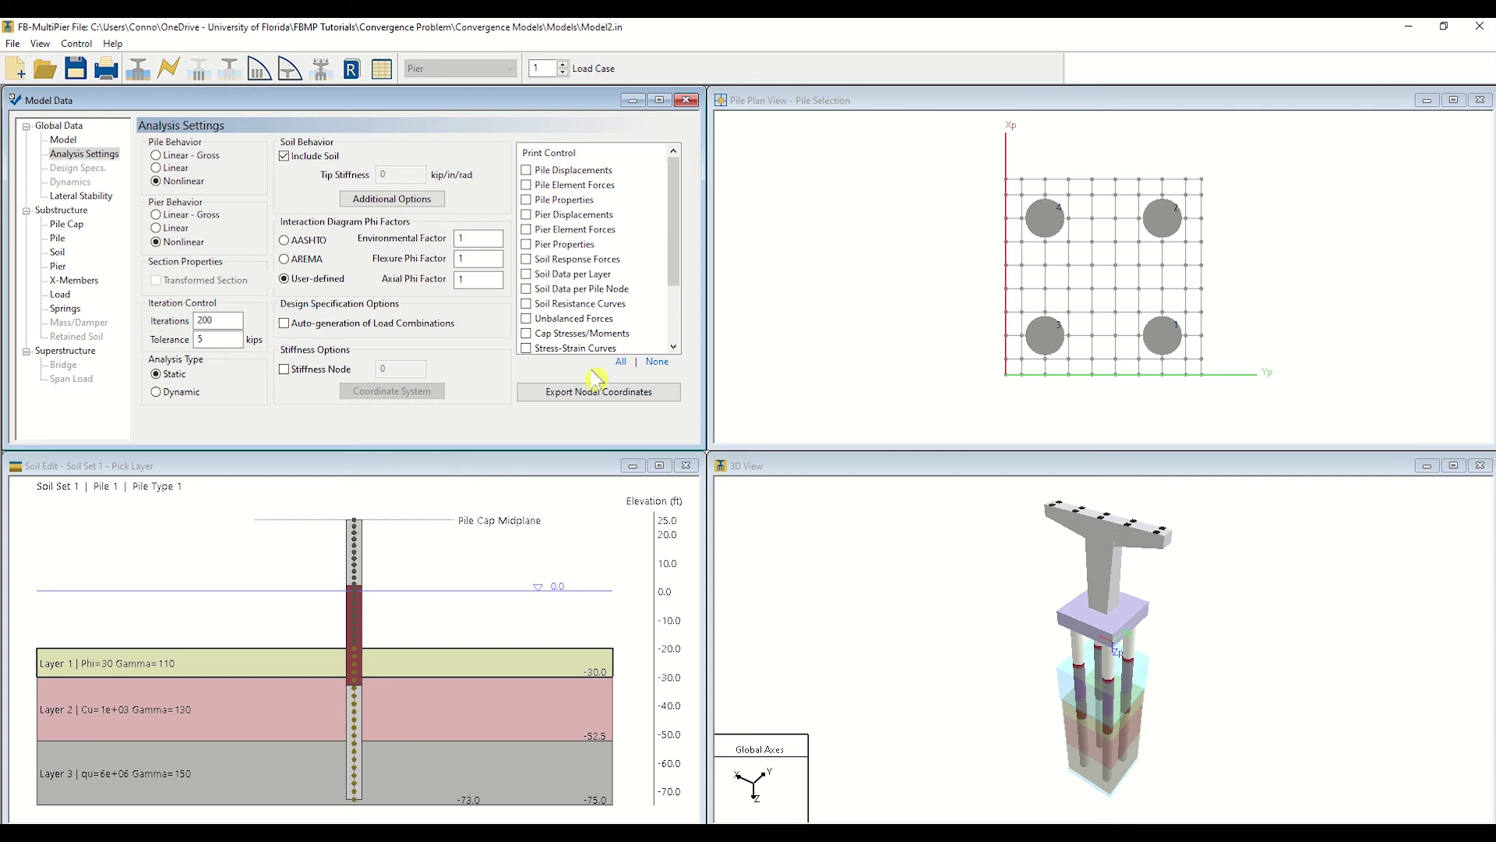
Run the analysis of Model2 with nonlinear pile and pier behavior, overwriting the previous results
{"action": "left_click", "coordinate": [169, 68]}
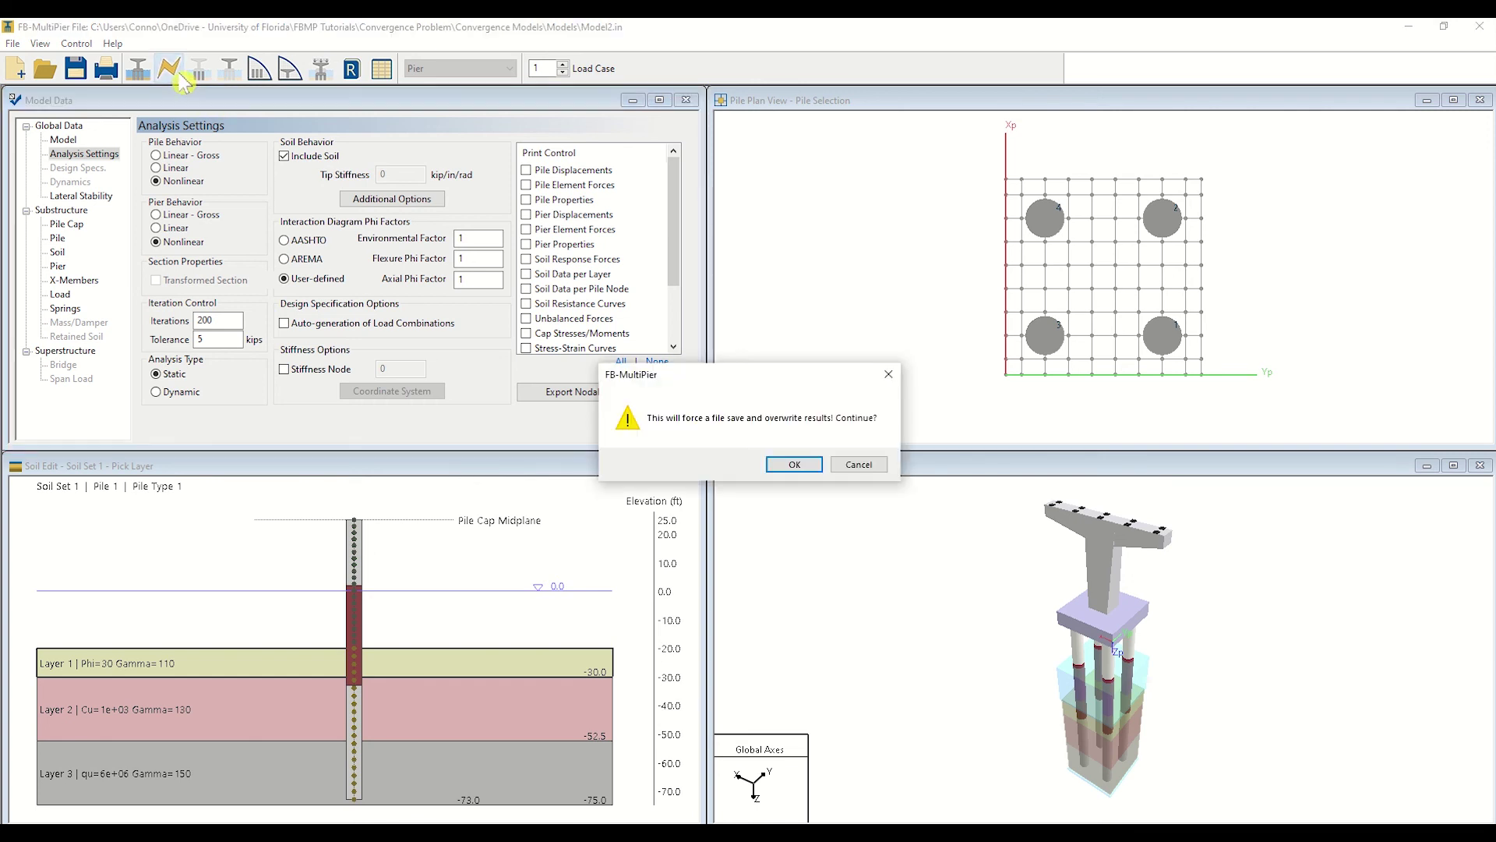
{"action": "left_click", "coordinate": [779, 466]}
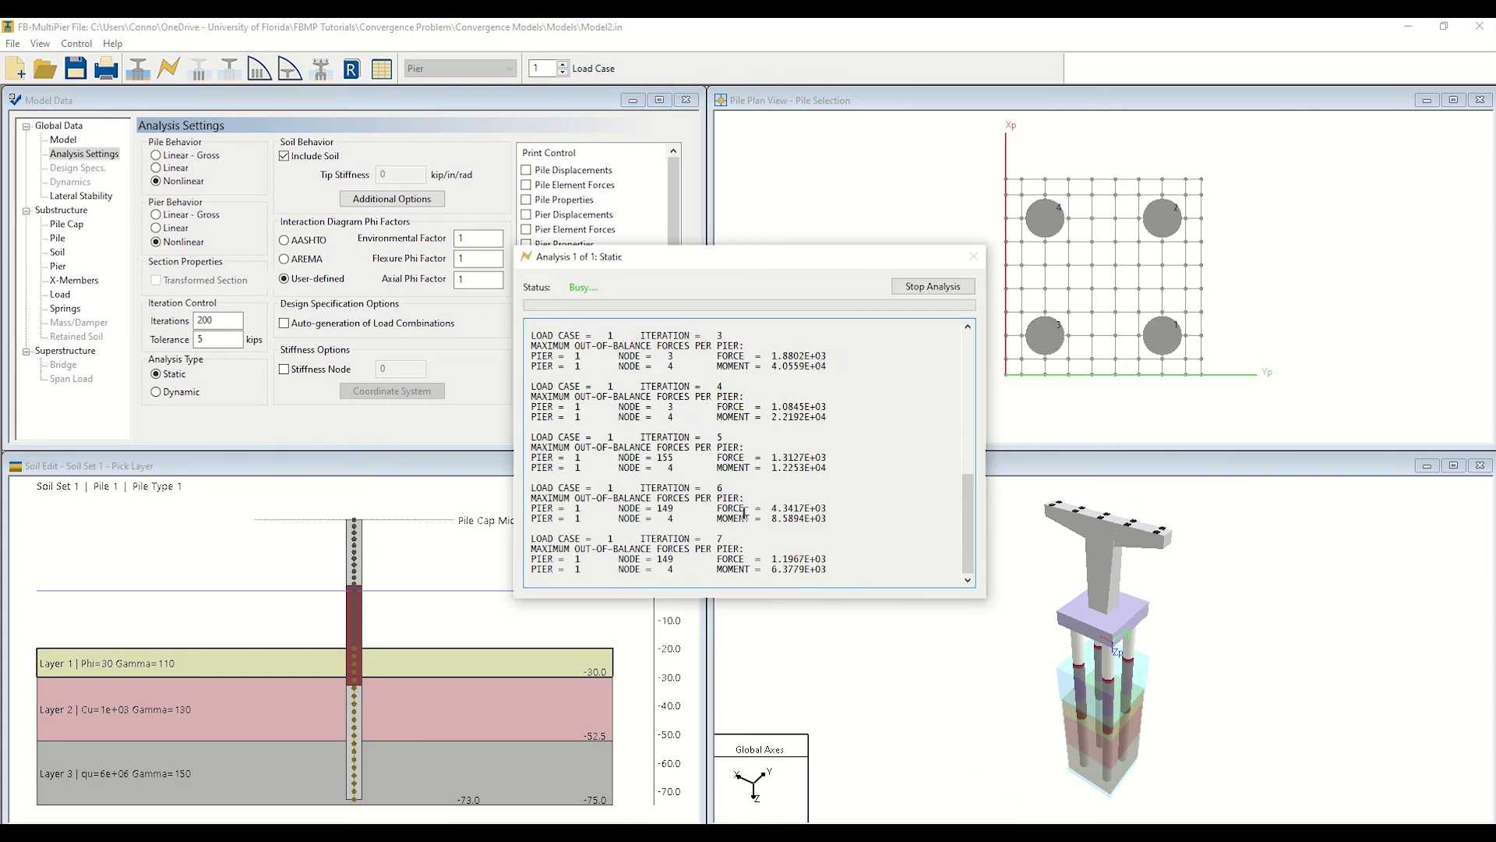